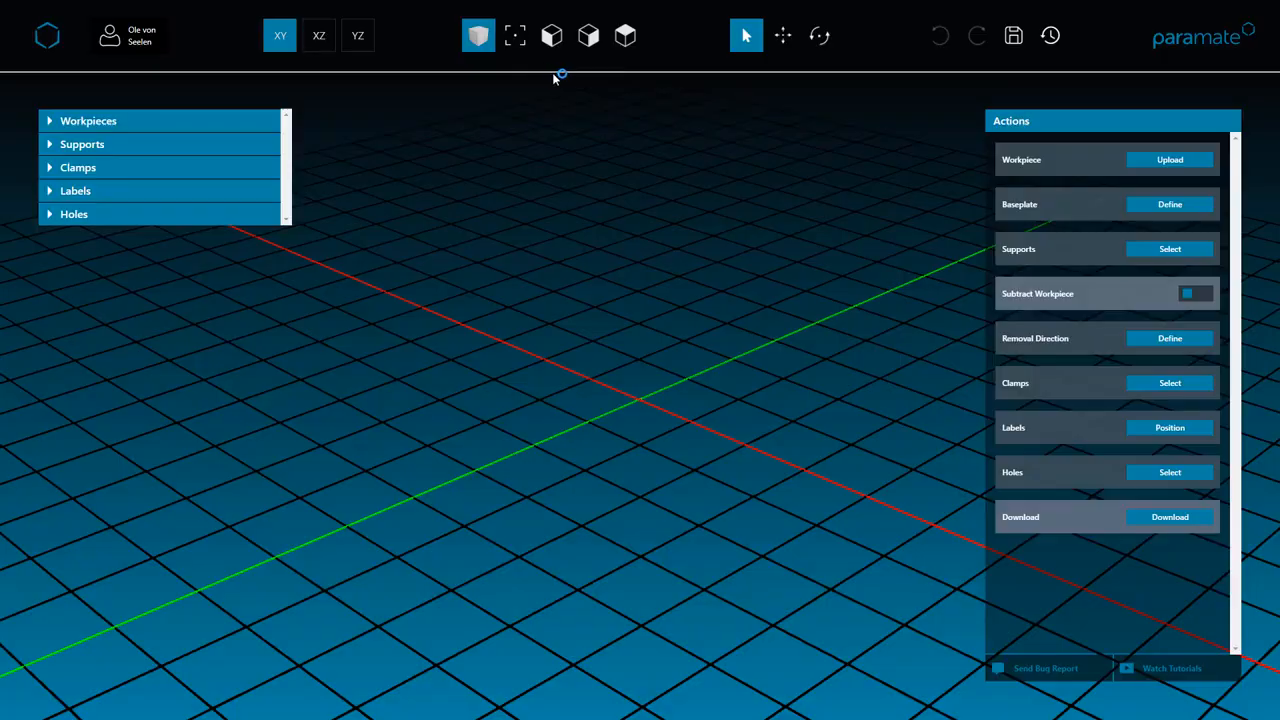
# Upload the workpieces 2108_Fixture Assembly1.1 and 2108_Fixture Assembly1.2 into the scene
pyautogui.click(1156, 164)
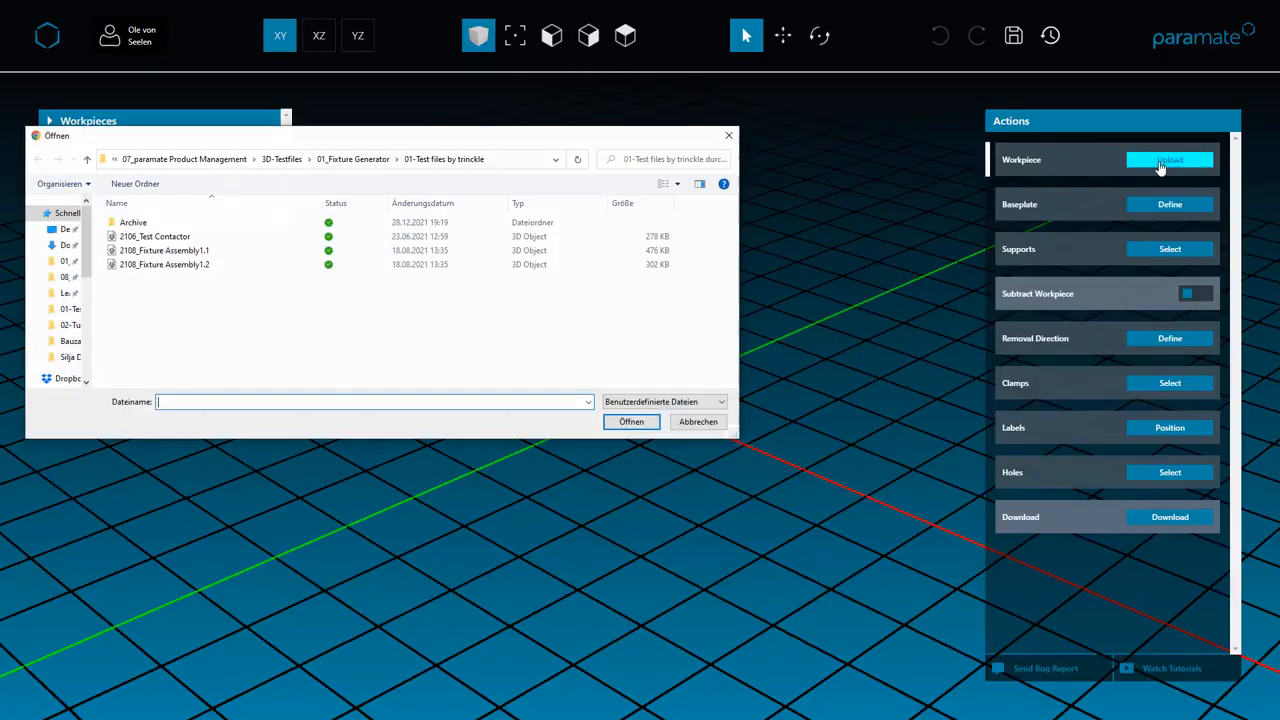
pyautogui.doubleClick(266, 250)
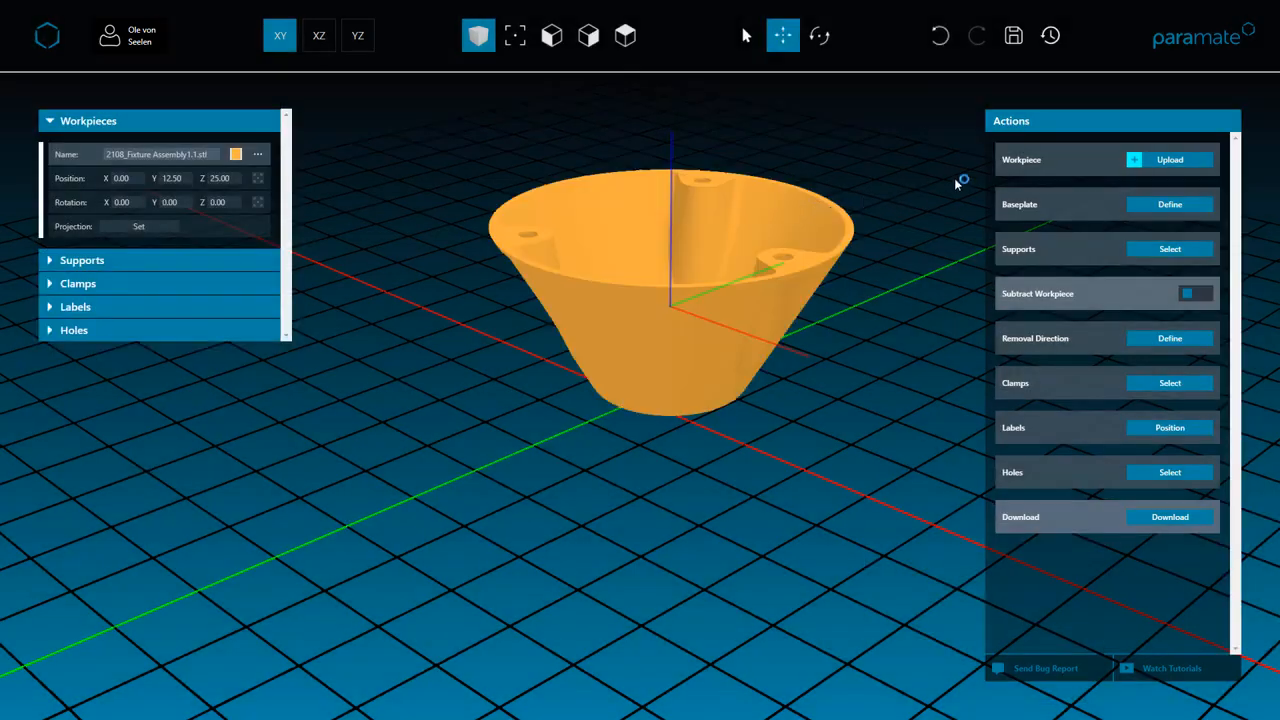
pyautogui.click(1150, 160)
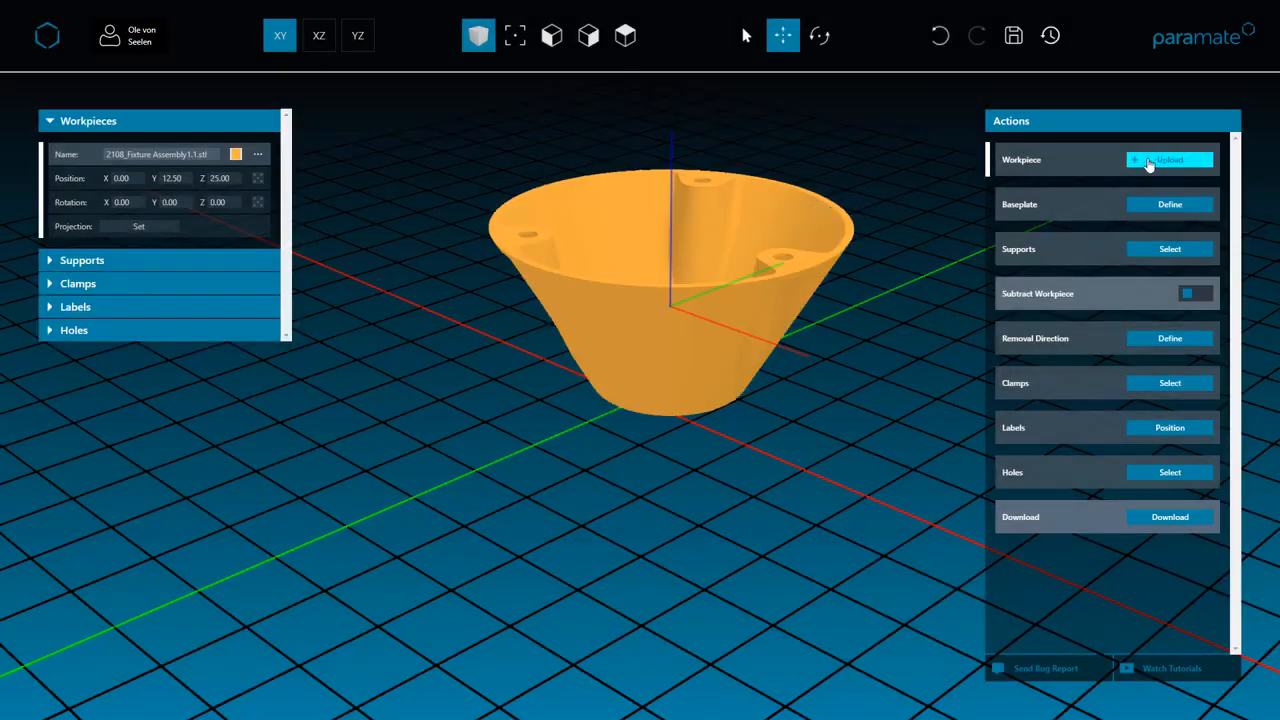
pyautogui.click(296, 266)
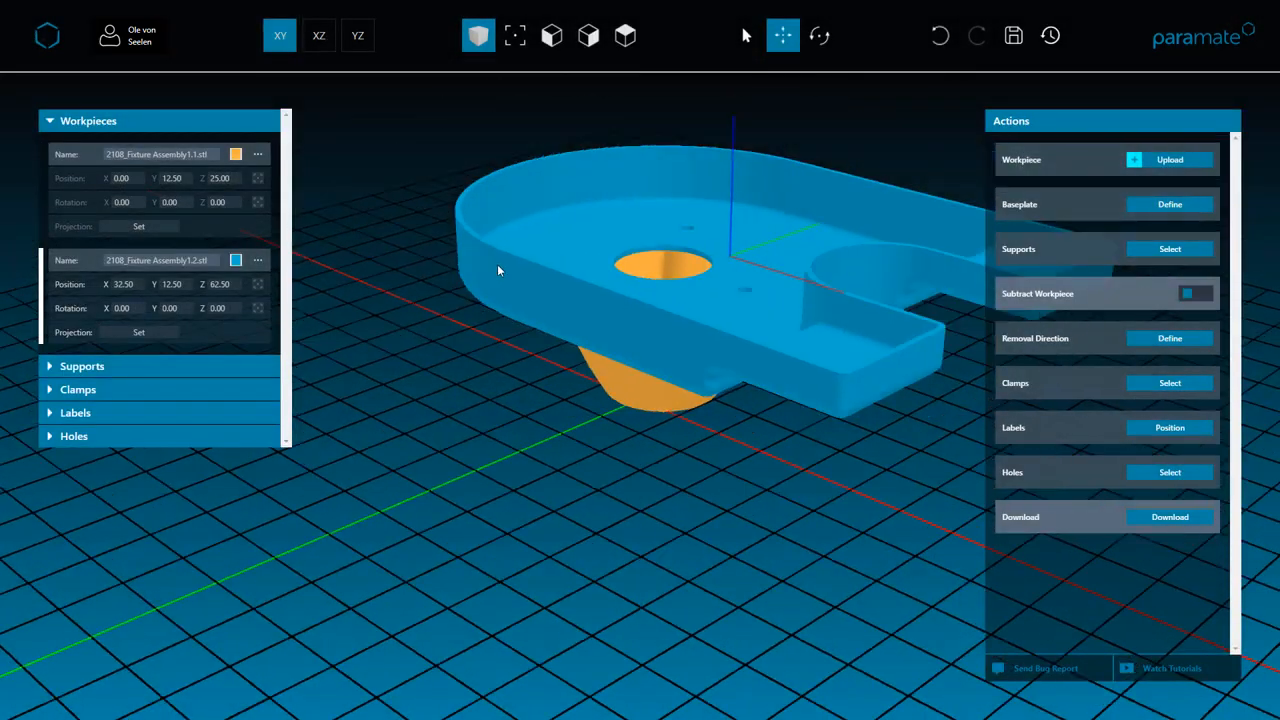
# Set the blue 2108_Fixture Assembly1.2 workpiece's Z position to 75 and tilt it freehand with the rotate tool
pyautogui.moveTo(497, 270); pyautogui.dragTo(374, 357, button='right')
pyautogui.scroll(-4, 426, 334)
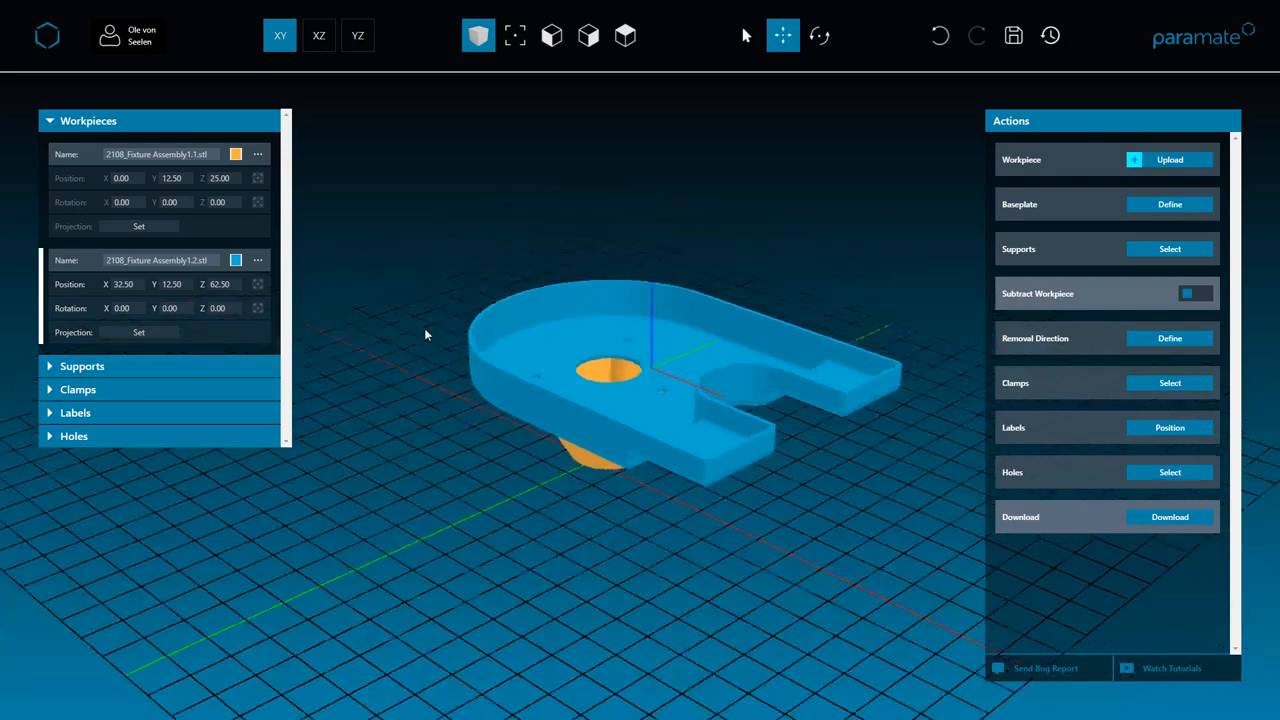
pyautogui.moveTo(516, 357); pyautogui.dragTo(540, 305)
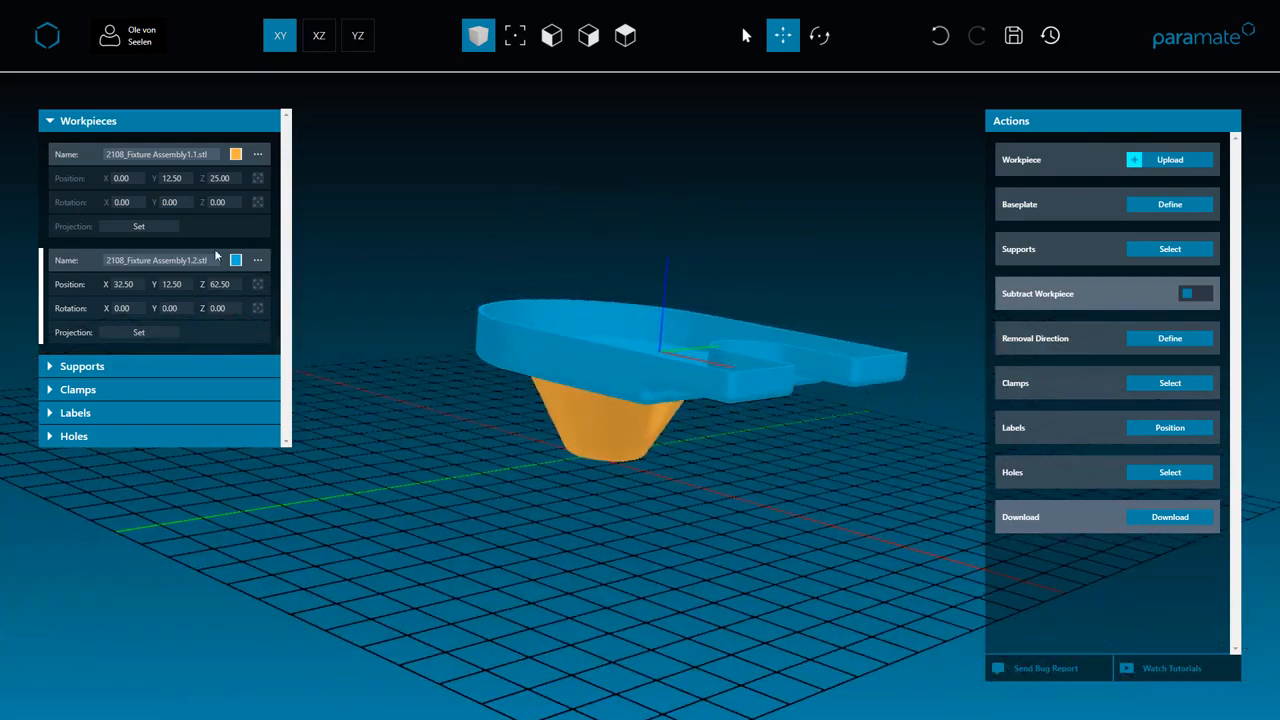
pyautogui.click(222, 284)
pyautogui.write('75')
pyautogui.press('Return')
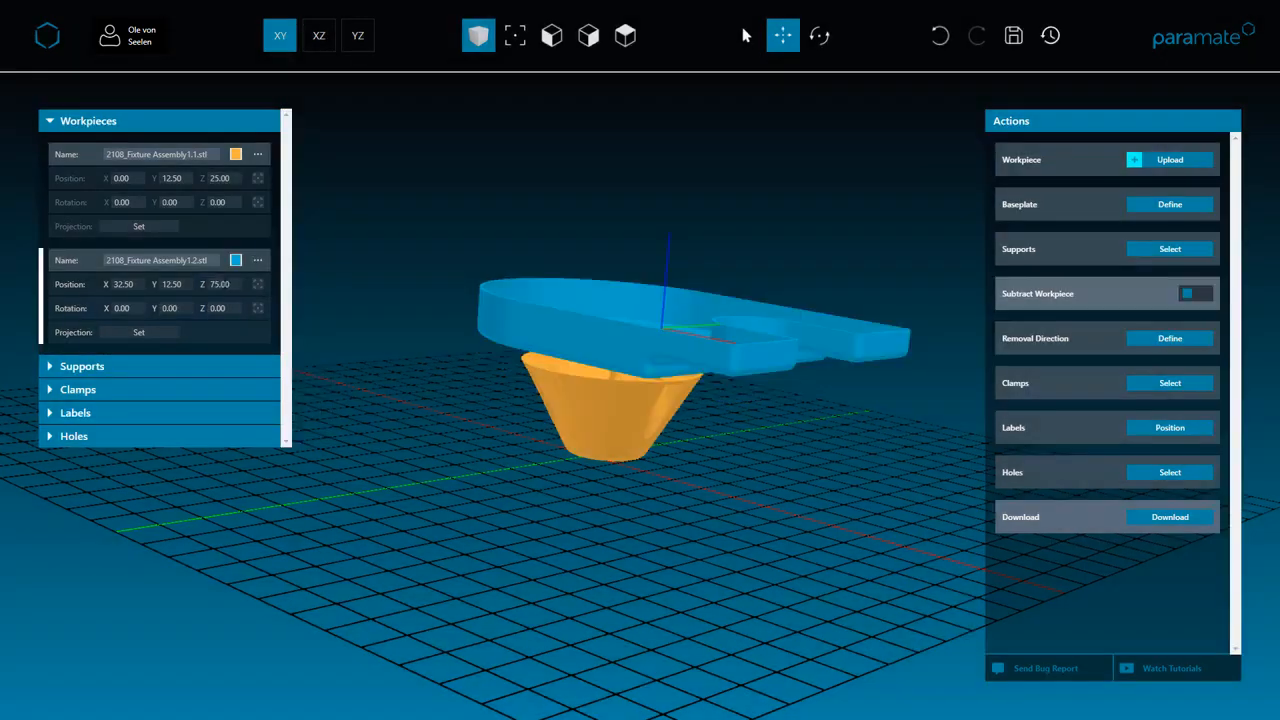
pyautogui.click(819, 35)
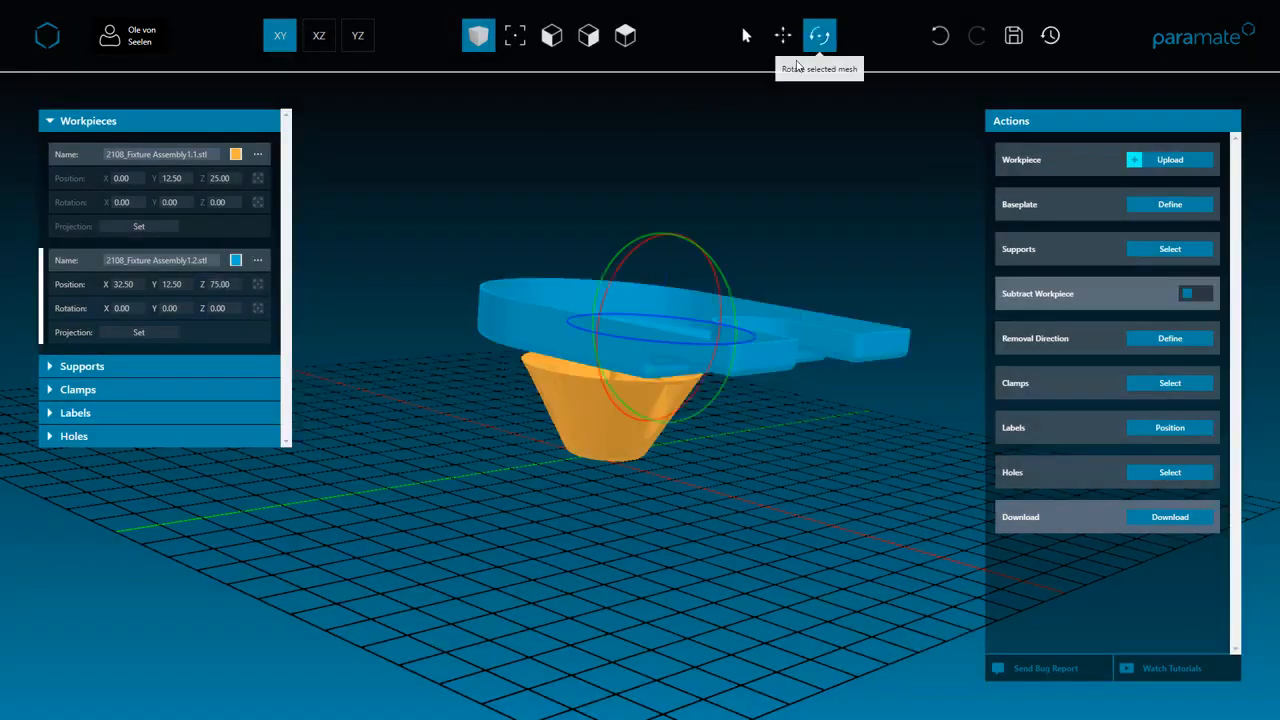
pyautogui.moveTo(629, 259); pyautogui.dragTo(592, 293)
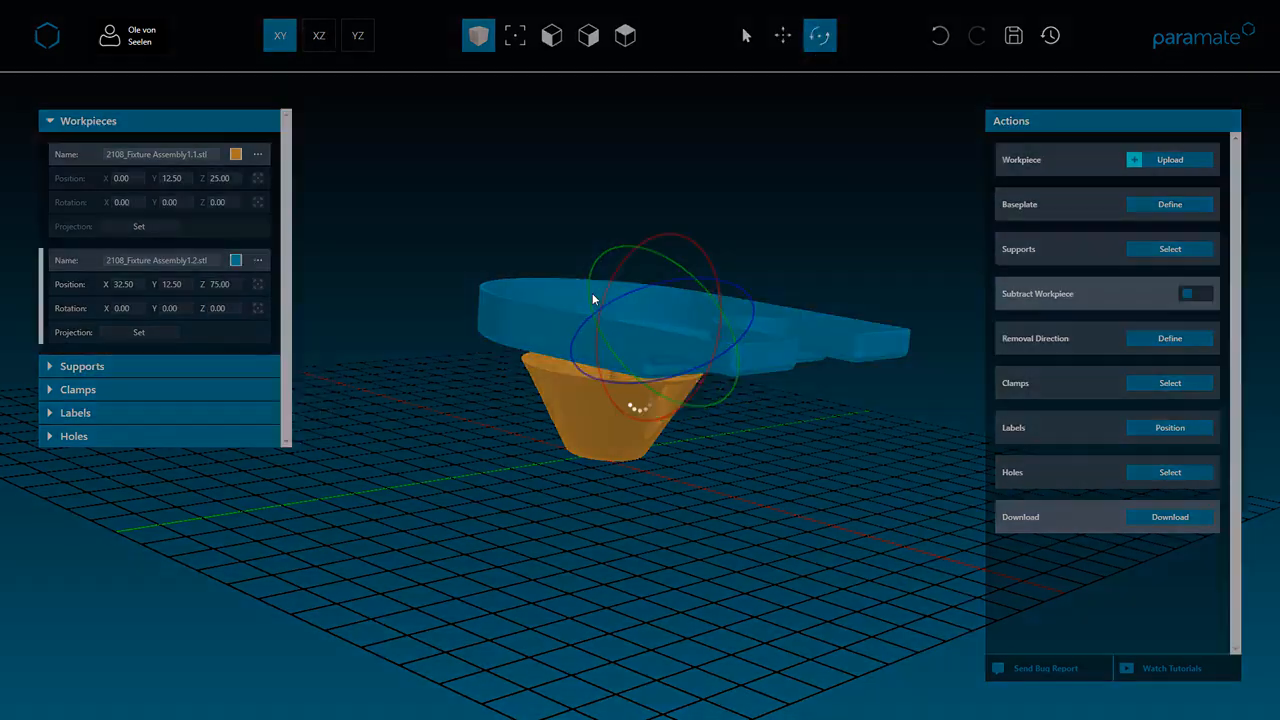
# Link the blue workpiece to the orange one and raise both together, with the orange workpiece at about Z 43.61
pyautogui.click(258, 260)
pyautogui.click(160, 260)
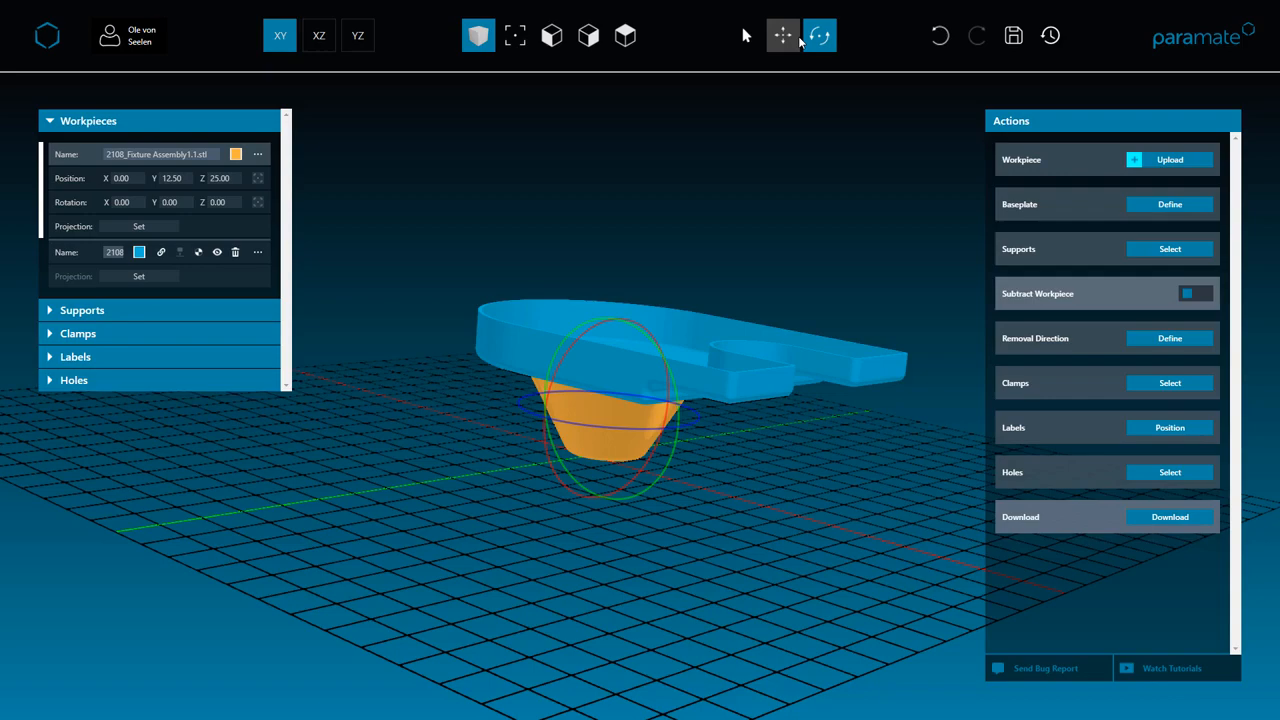
pyautogui.click(793, 38)
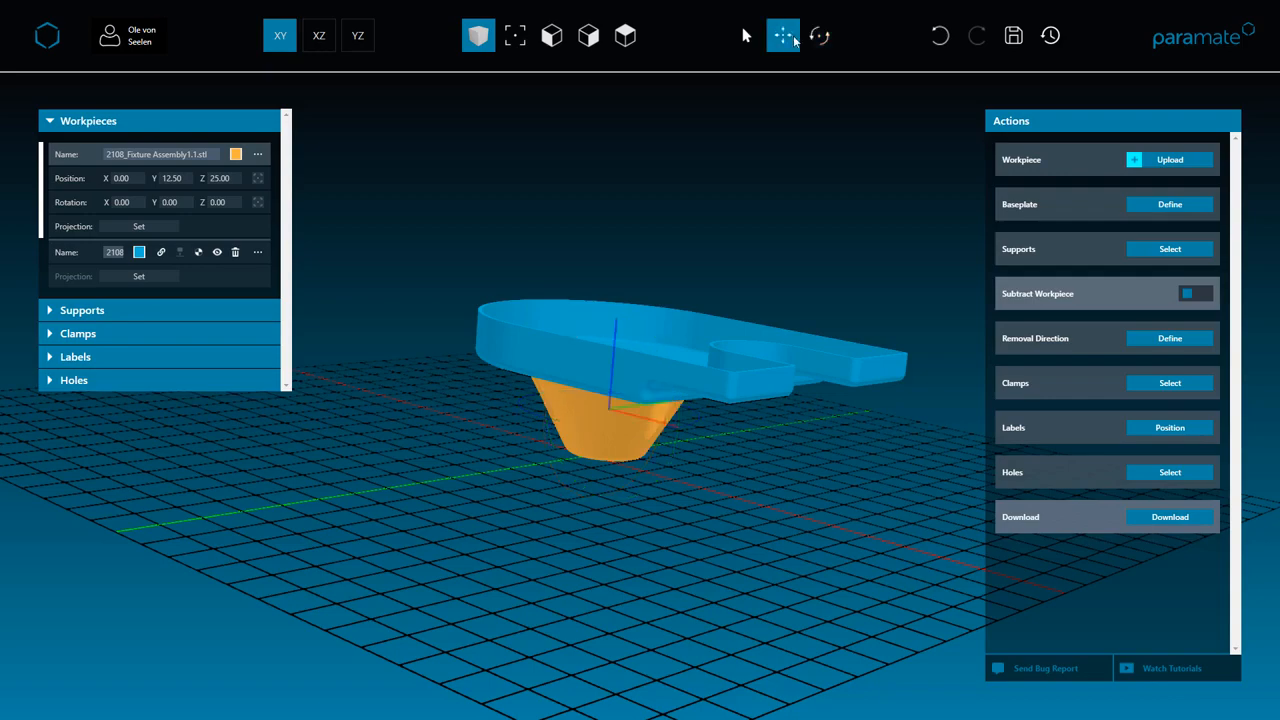
pyautogui.moveTo(608, 349); pyautogui.dragTo(608, 333)
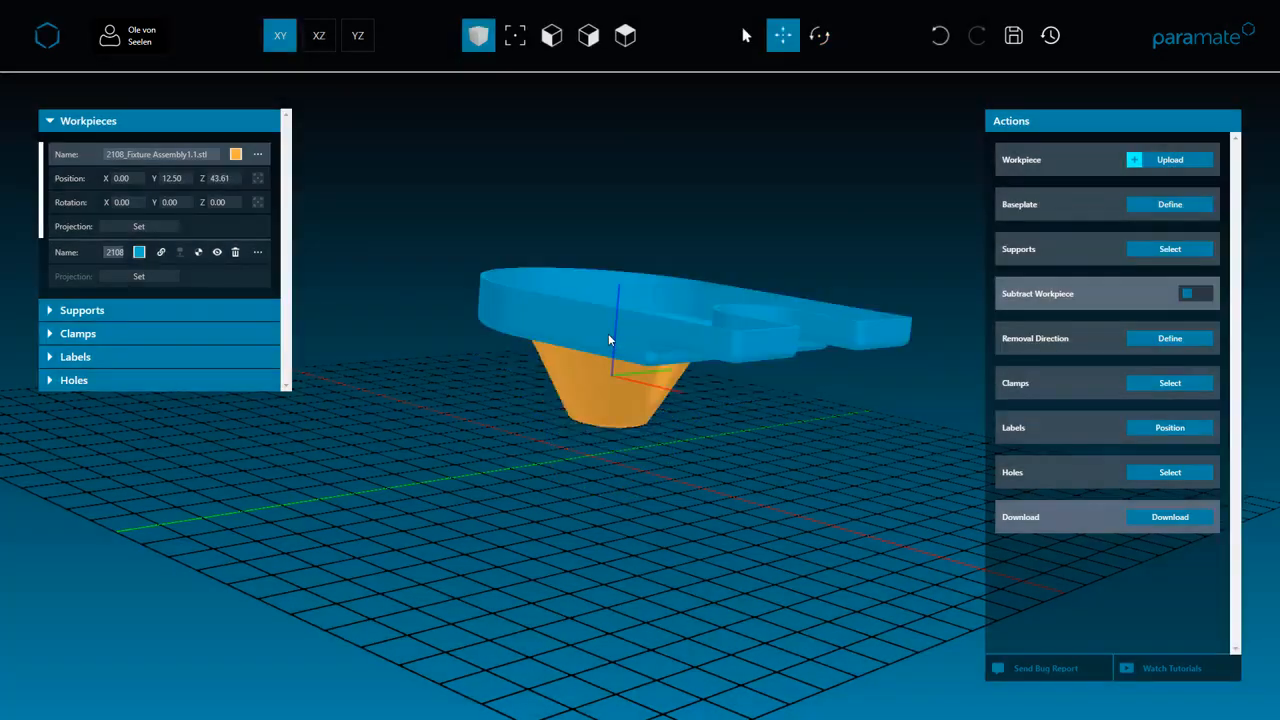
# Define a perforated panel baseplate 350 wide and 200 deep
pyautogui.moveTo(487, 399)
pyautogui.mouseDown()
pyautogui.moveTo(517, 423)
pyautogui.moveTo(506, 403)
pyautogui.mouseUp()
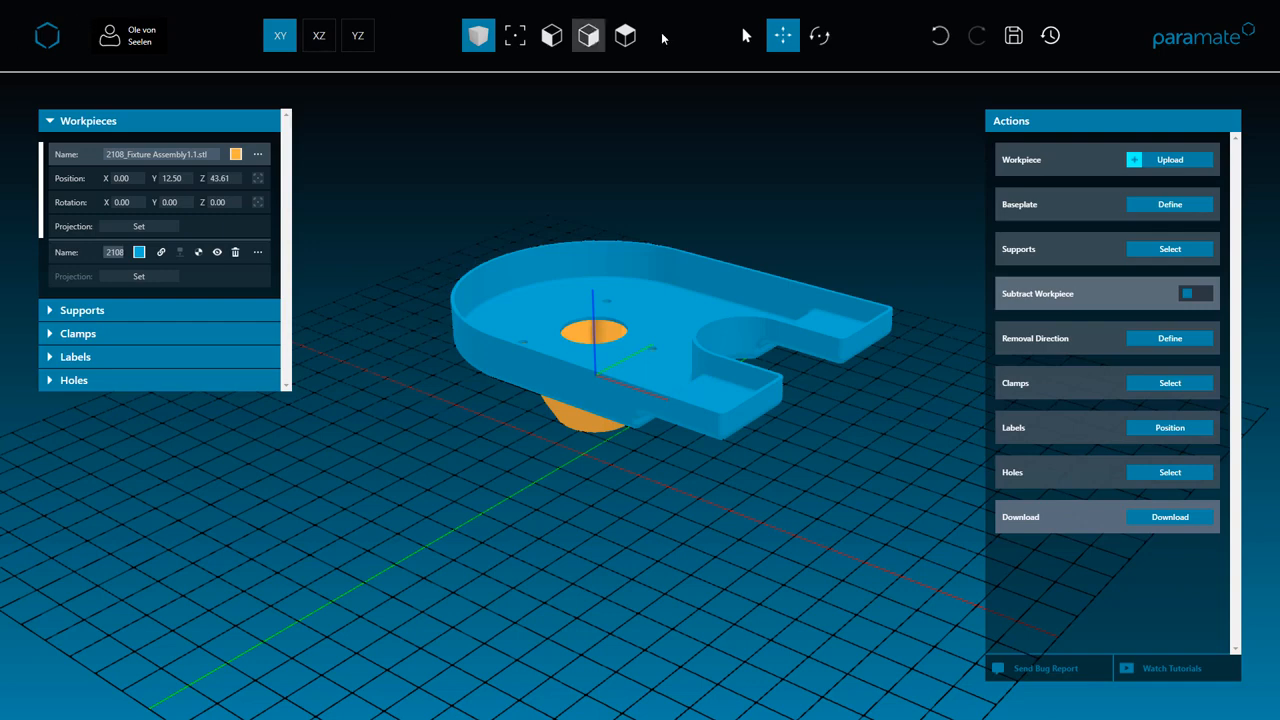
pyautogui.click(1187, 206)
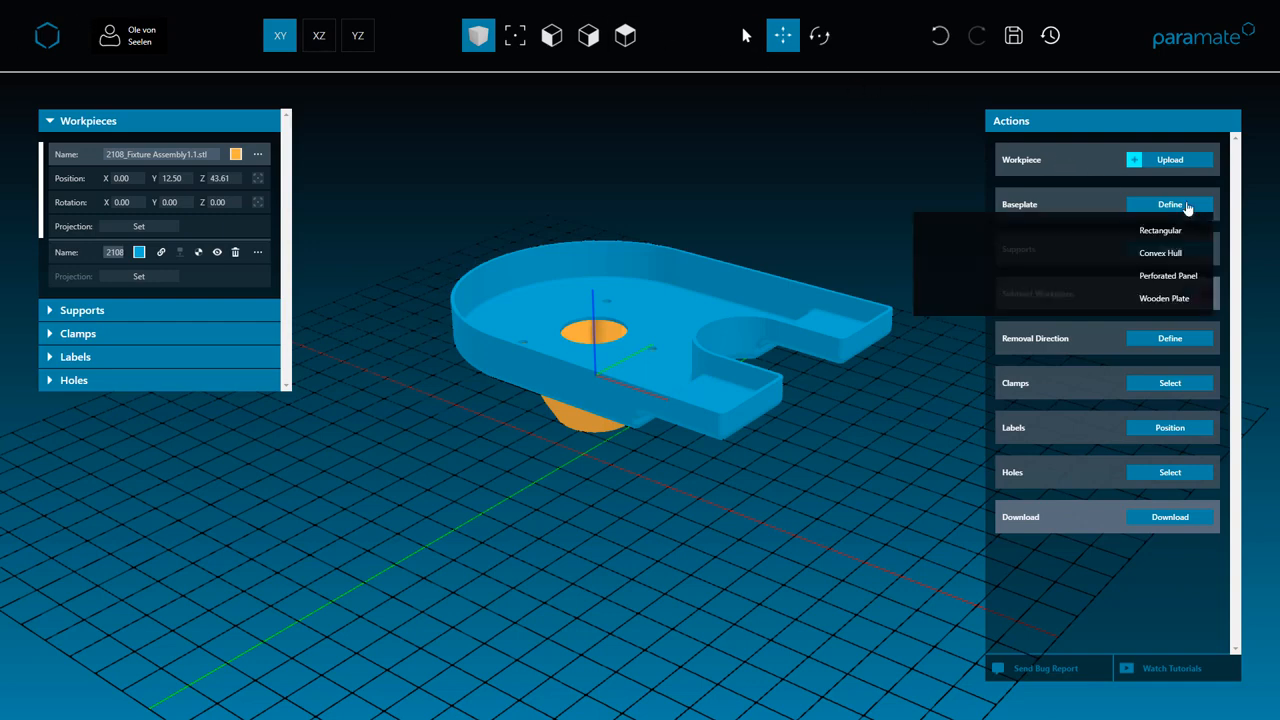
pyautogui.click(1163, 276)
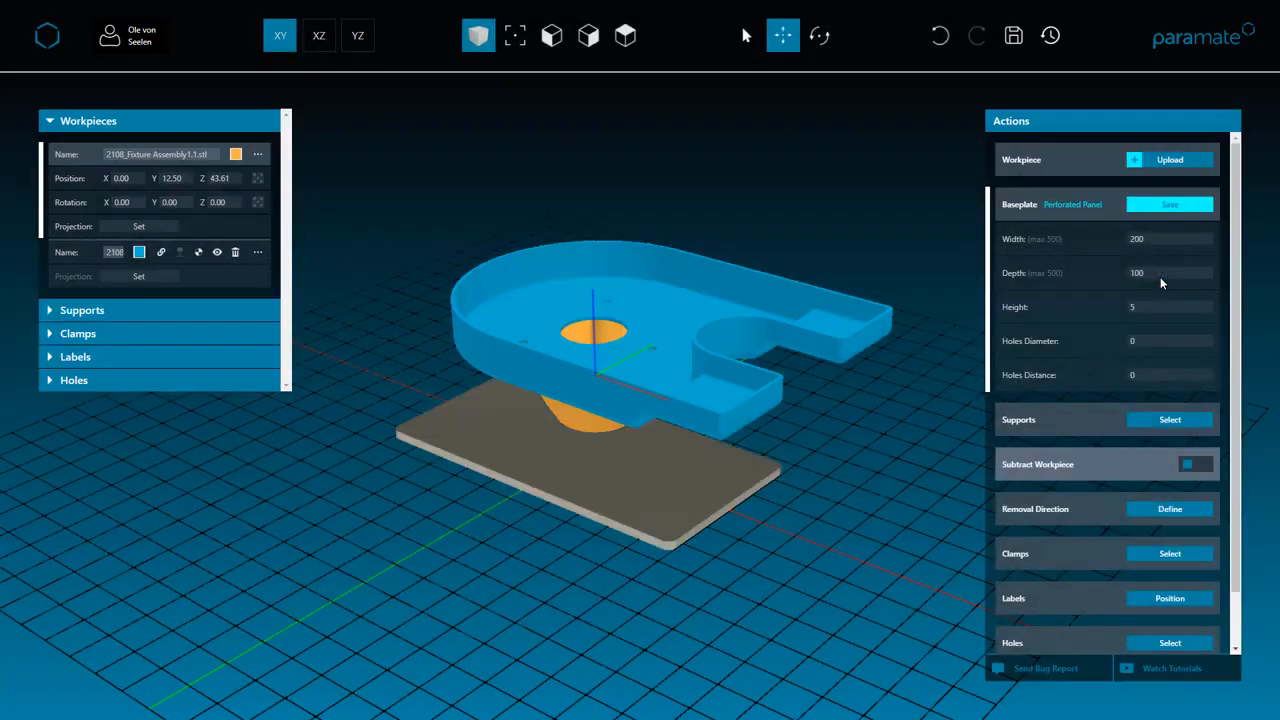
pyautogui.click(1153, 236)
pyautogui.write('350')
pyautogui.press('Tab')
pyautogui.write('20')
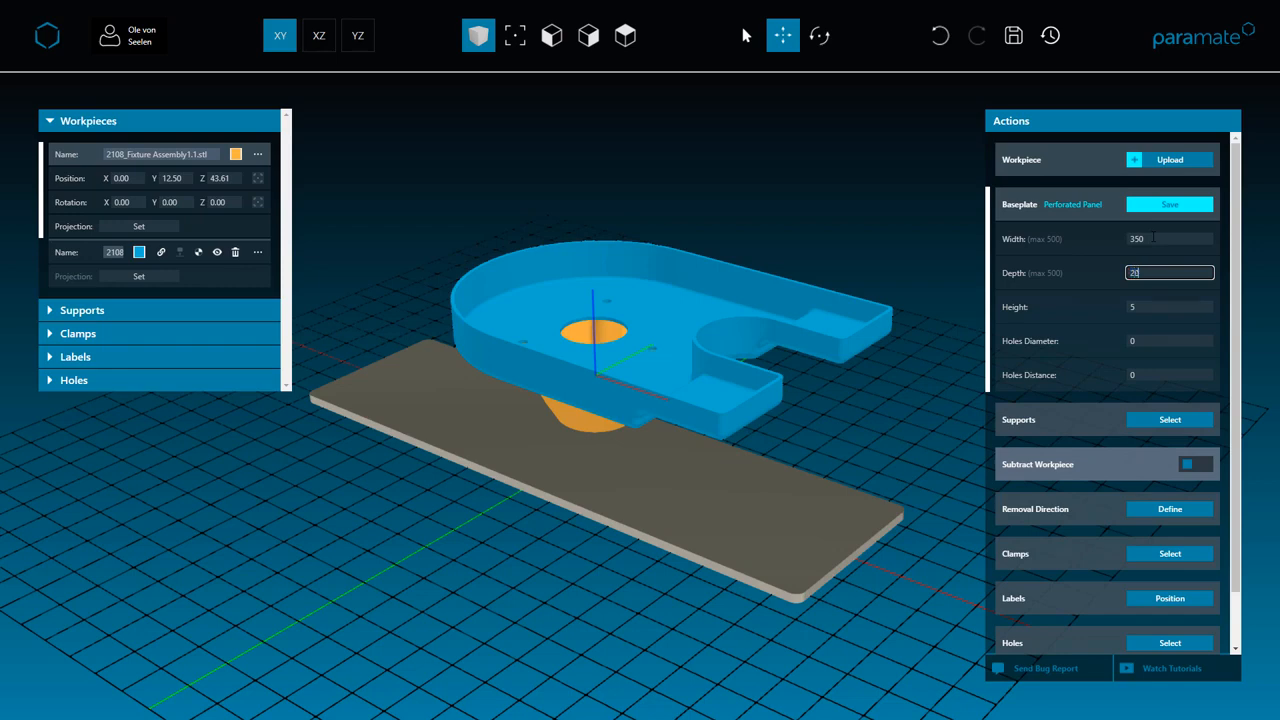
pyautogui.write('0')
pyautogui.press('Tab')
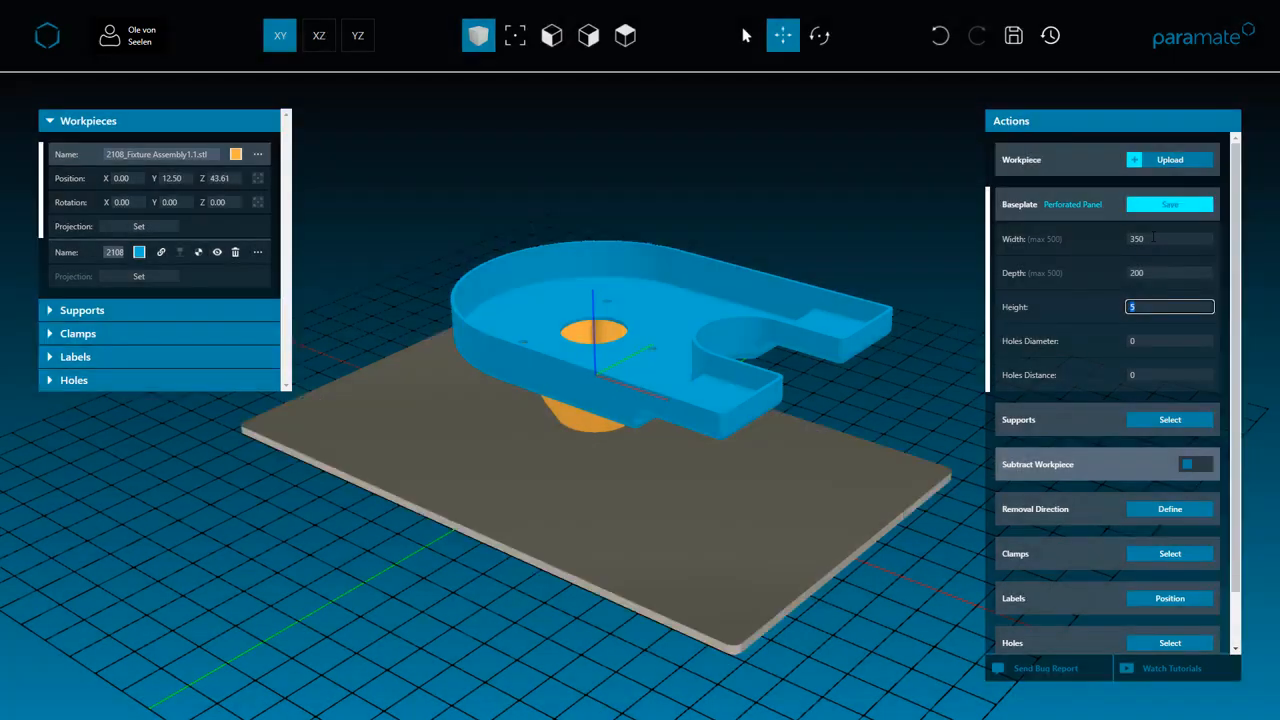
# Set the perforated panel's holes to a diameter of 5 and a distance of 15
pyautogui.press('Tab')
pyautogui.write('5')
pyautogui.press('Tab')
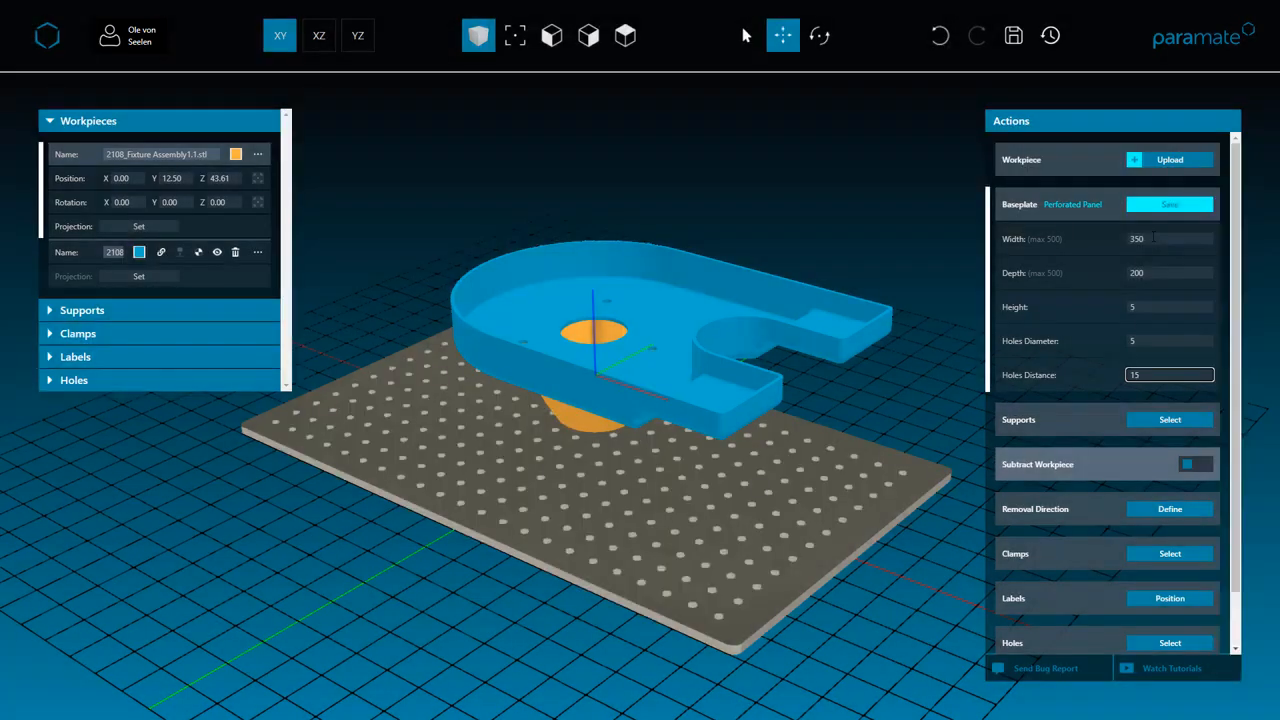
# Examine the workpieces above the perforated baseplate from the front, side and top and close up, finishing with the whole assembly in view
pyautogui.moveTo(553, 514); pyautogui.dragTo(635, 518)
pyautogui.moveTo(656, 442); pyautogui.dragTo(616, 466, button='right')
pyautogui.scroll(-3, 579, 464)
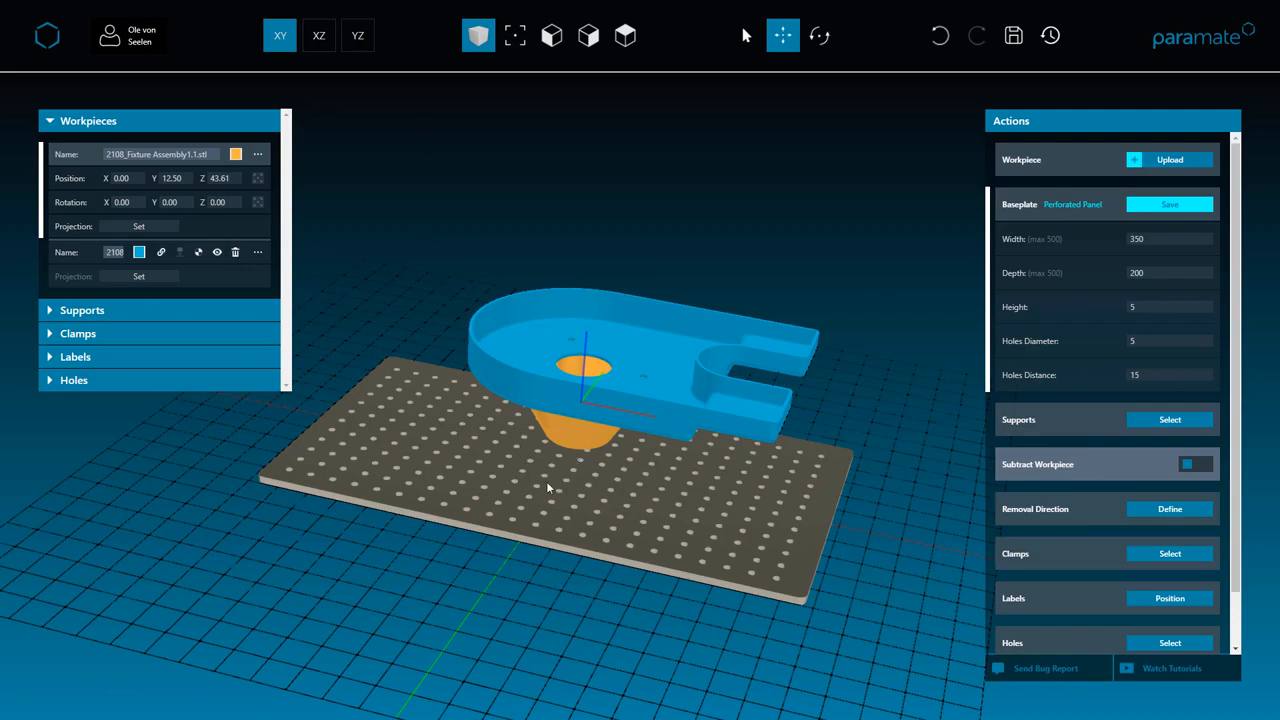
pyautogui.moveTo(551, 488); pyautogui.dragTo(525, 218)
pyautogui.click(555, 43)
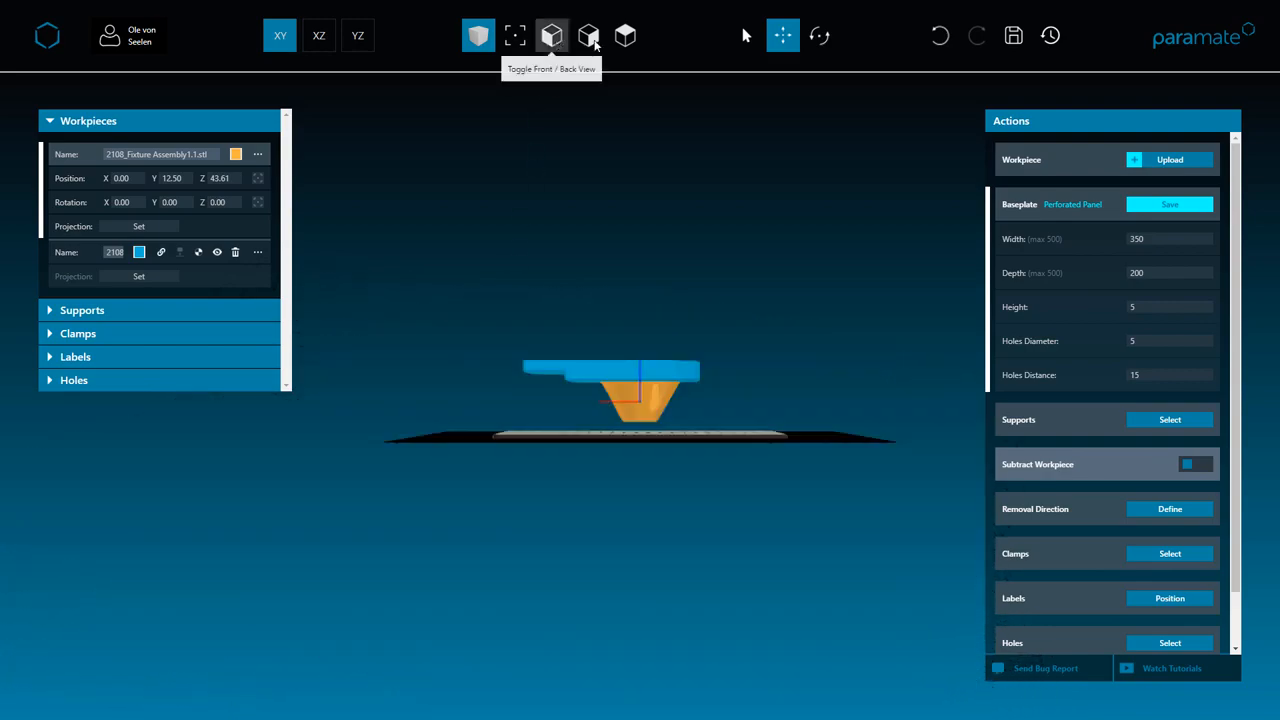
pyautogui.click(590, 38)
pyautogui.click(634, 37)
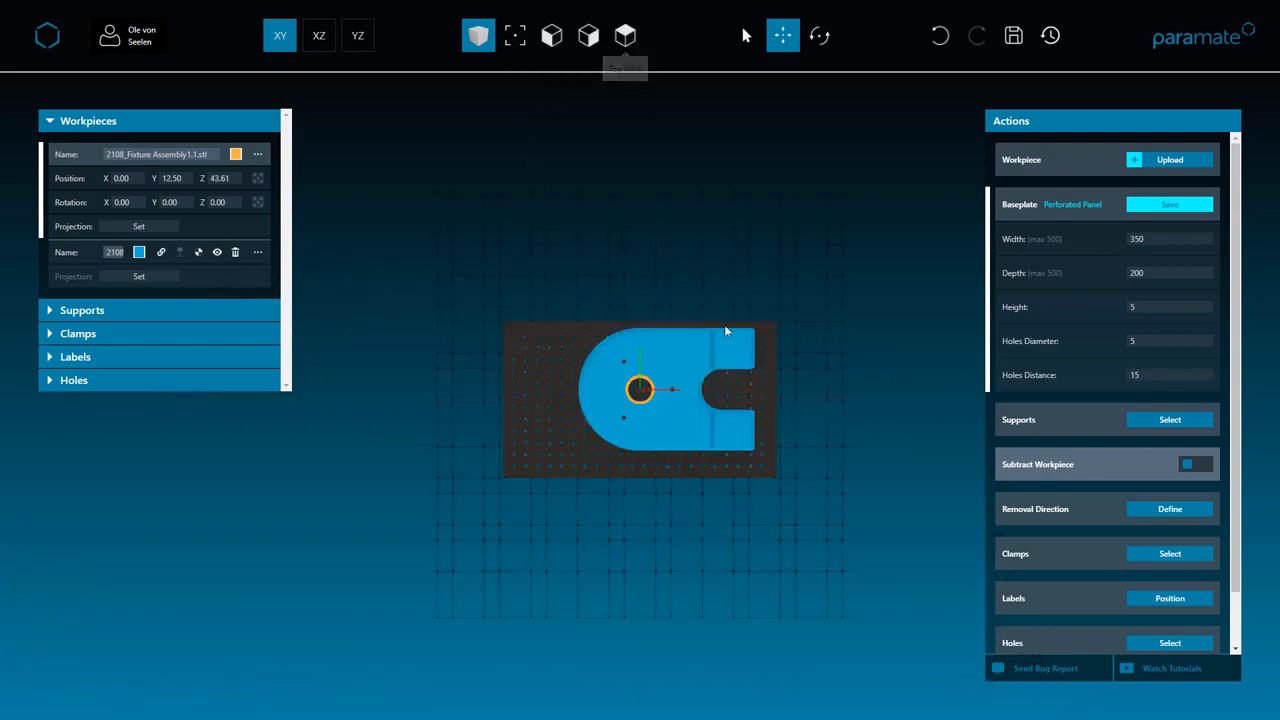
pyautogui.scroll(6, 726, 424)
pyautogui.moveTo(714, 458); pyautogui.dragTo(754, 350)
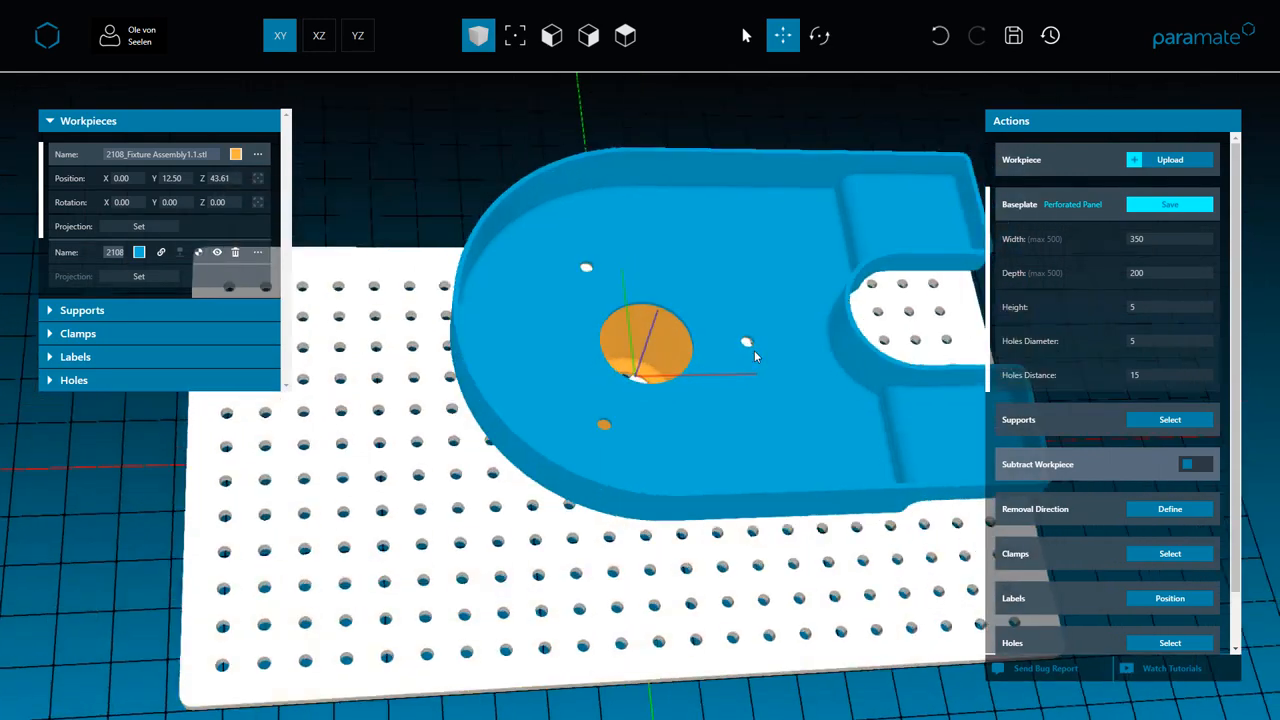
pyautogui.scroll(8, 754, 350)
pyautogui.moveTo(724, 302); pyautogui.dragTo(760, 280)
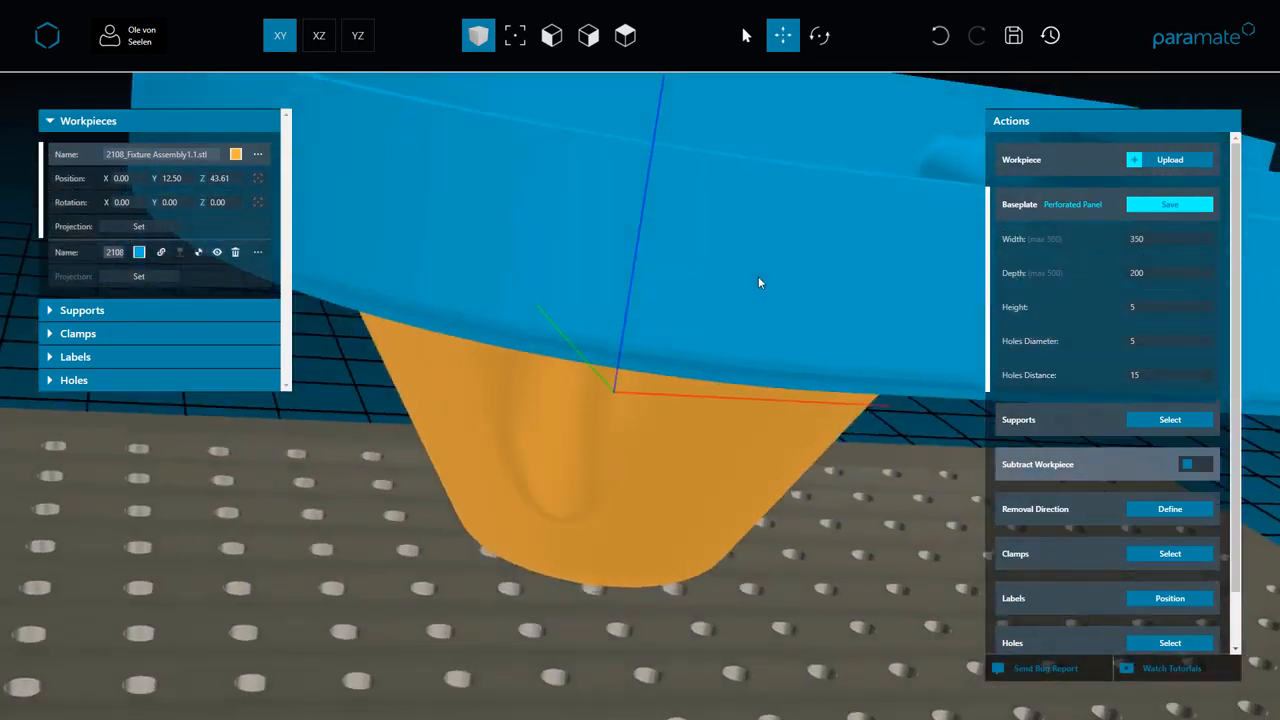
pyautogui.click(515, 35)
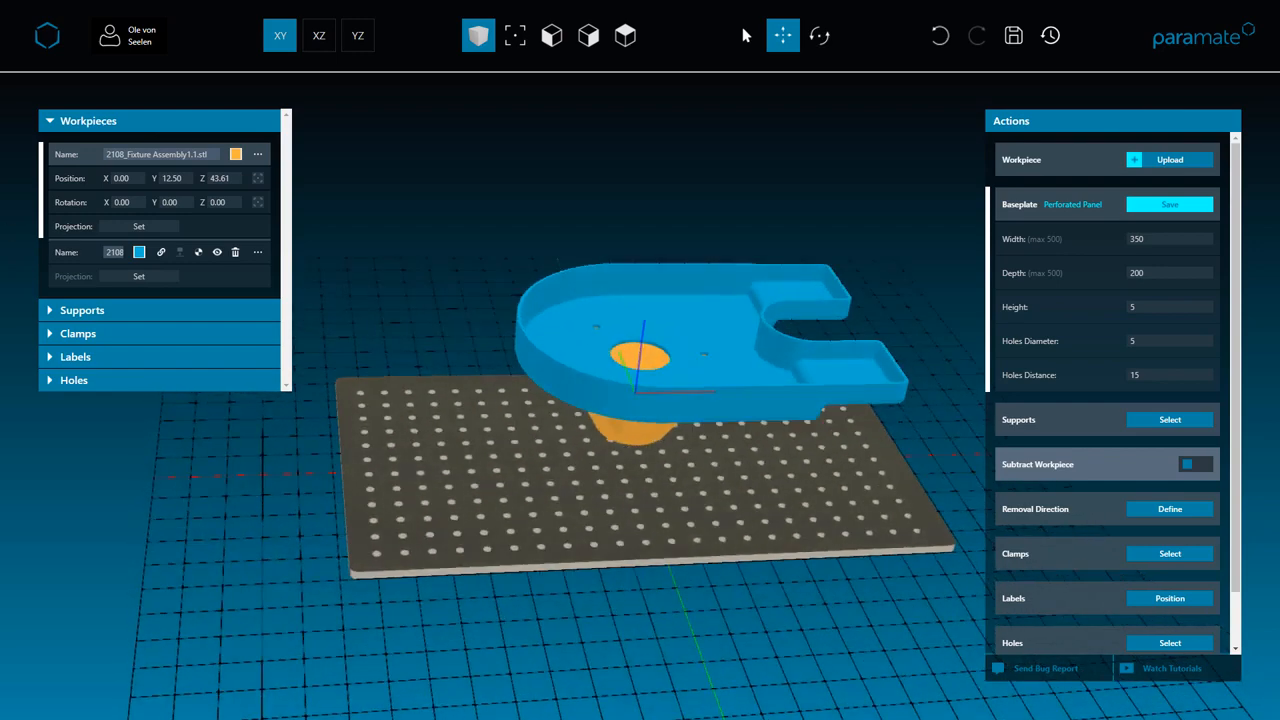
# Save the baseplate and draw a rectangular support over the end of each of the blue workpiece's two arms
pyautogui.click(1151, 206)
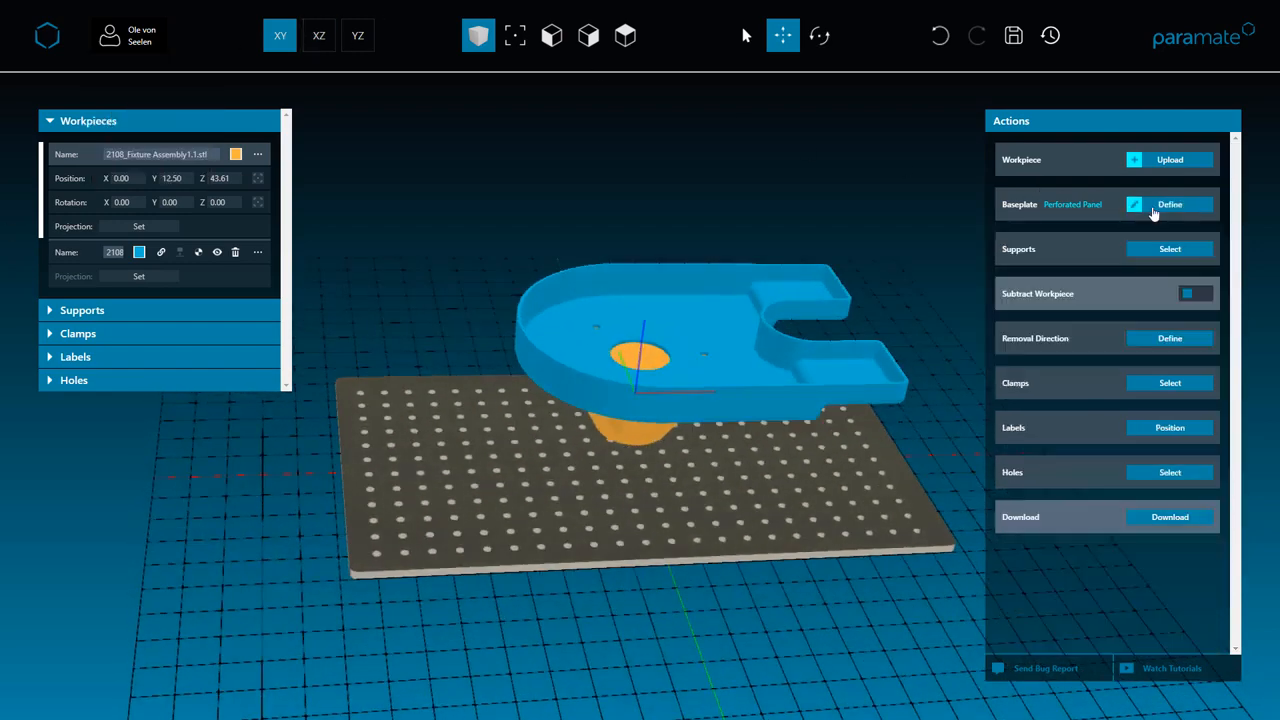
pyautogui.click(1165, 250)
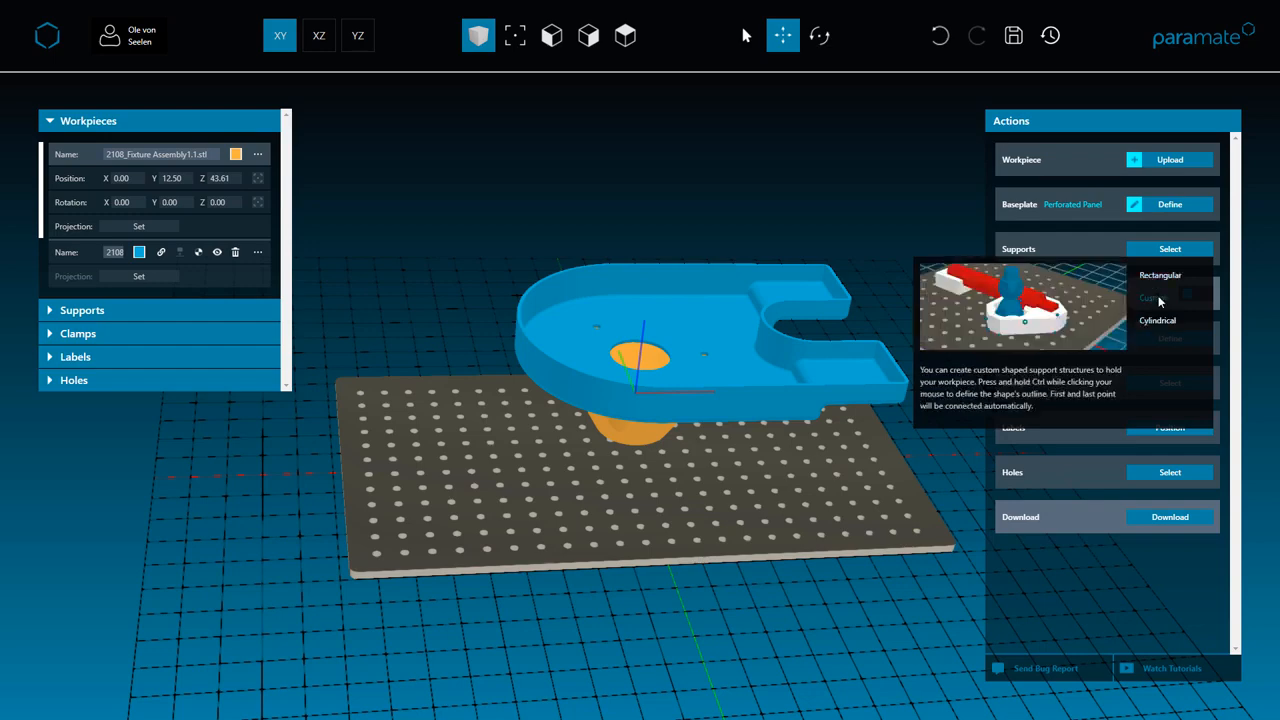
pyautogui.click(1159, 276)
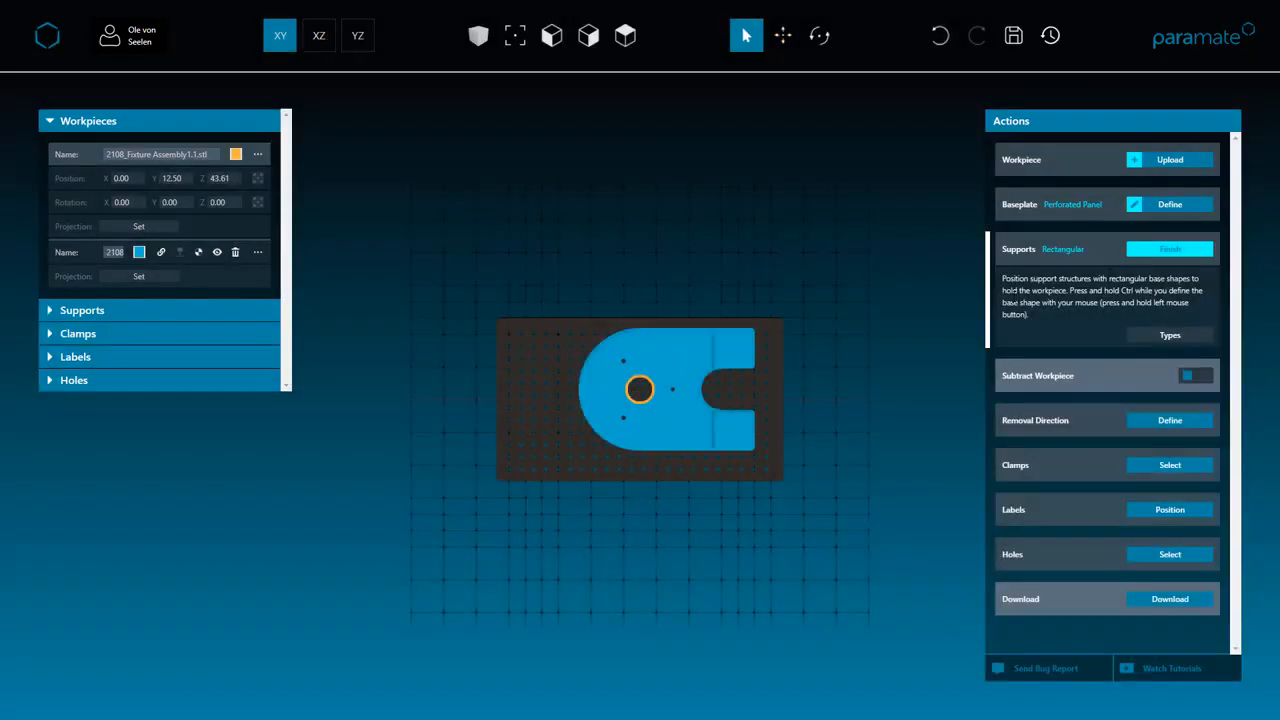
pyautogui.moveTo(813, 322); pyautogui.dragTo(663, 331, button='right')
pyautogui.scroll(4, 587, 349)
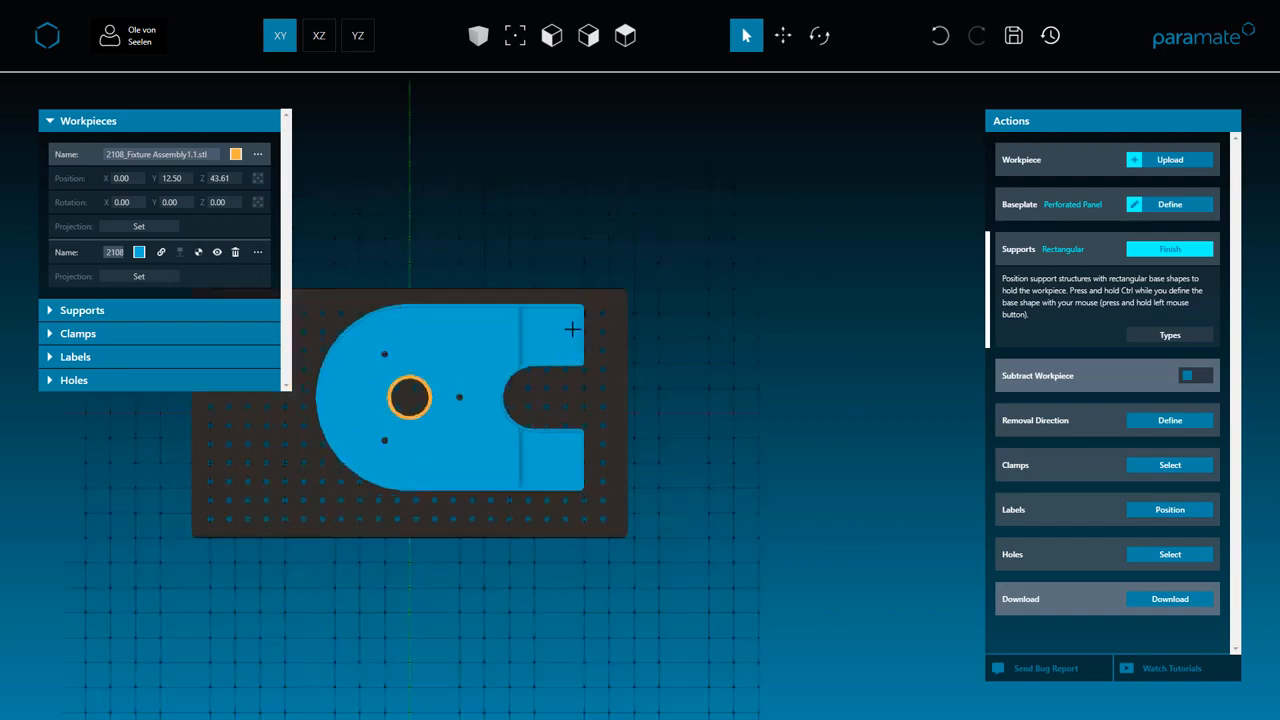
pyautogui.moveTo(548, 296); pyautogui.dragTo(592, 374)
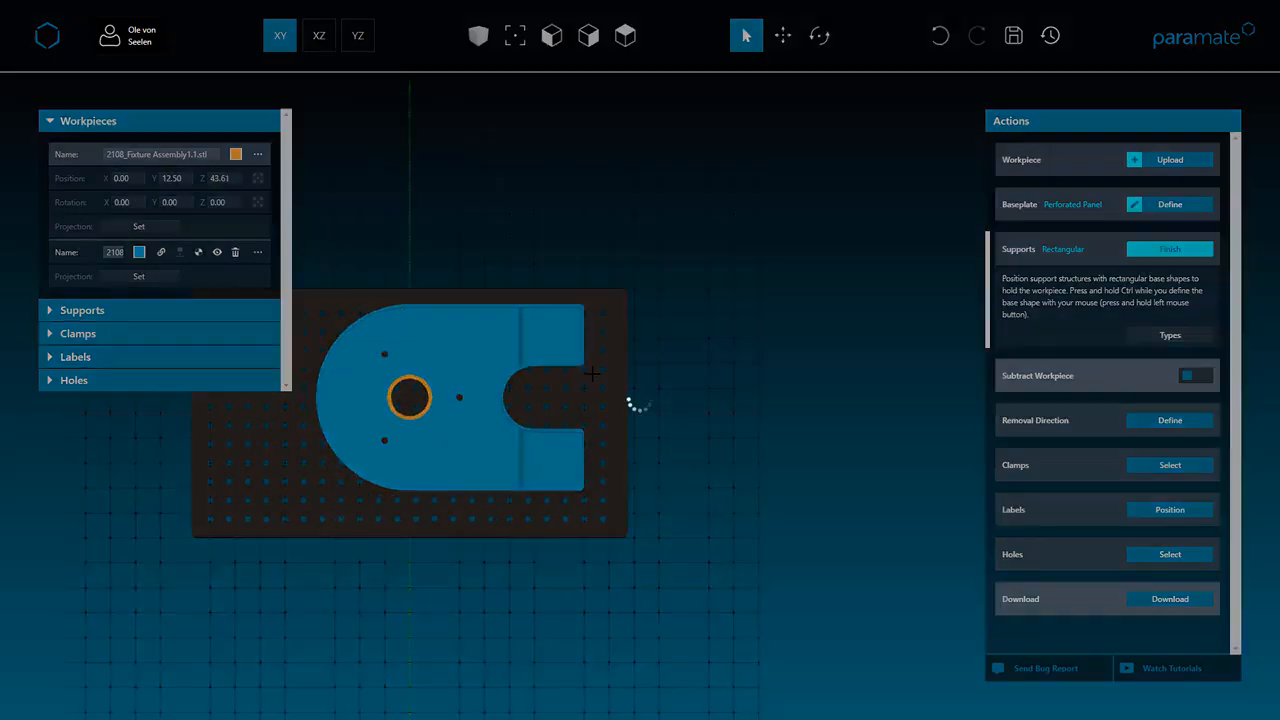
pyautogui.moveTo(547, 419); pyautogui.dragTo(598, 498)
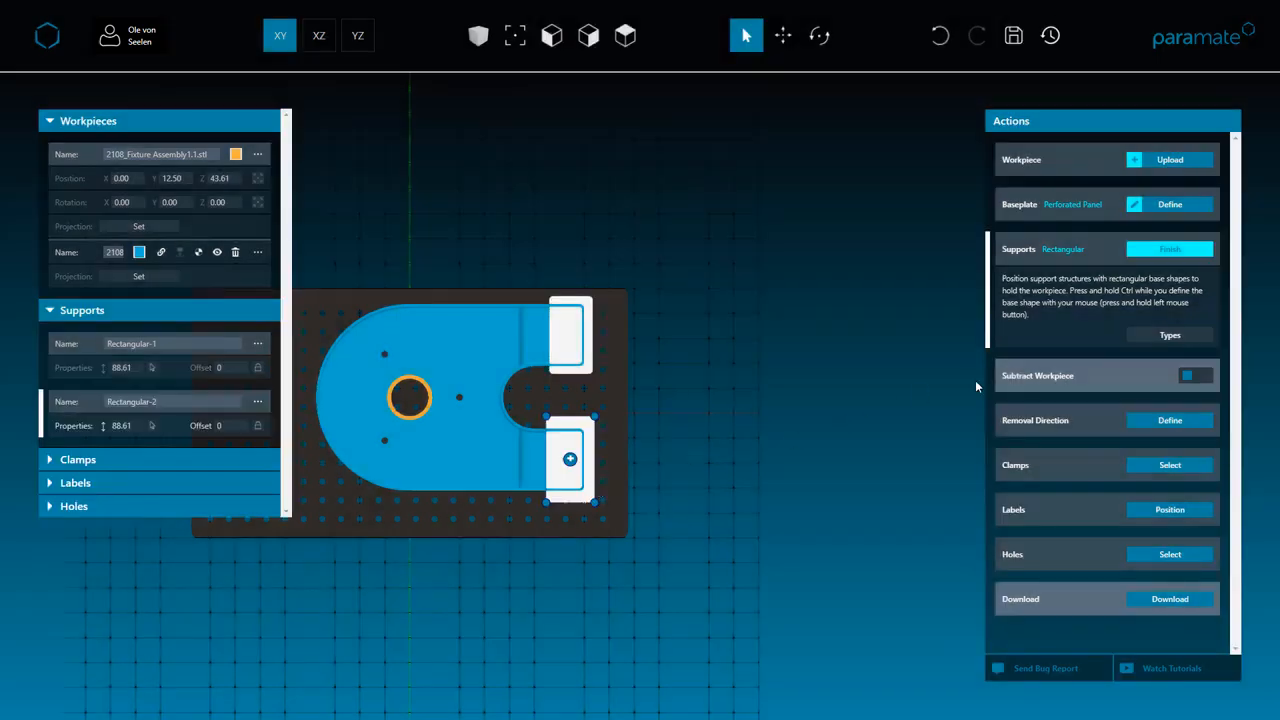
# Add a cylindrical support about 76 mm in diameter, centred on the orange workpiece's ring
pyautogui.click(1175, 340)
pyautogui.click(1160, 322)
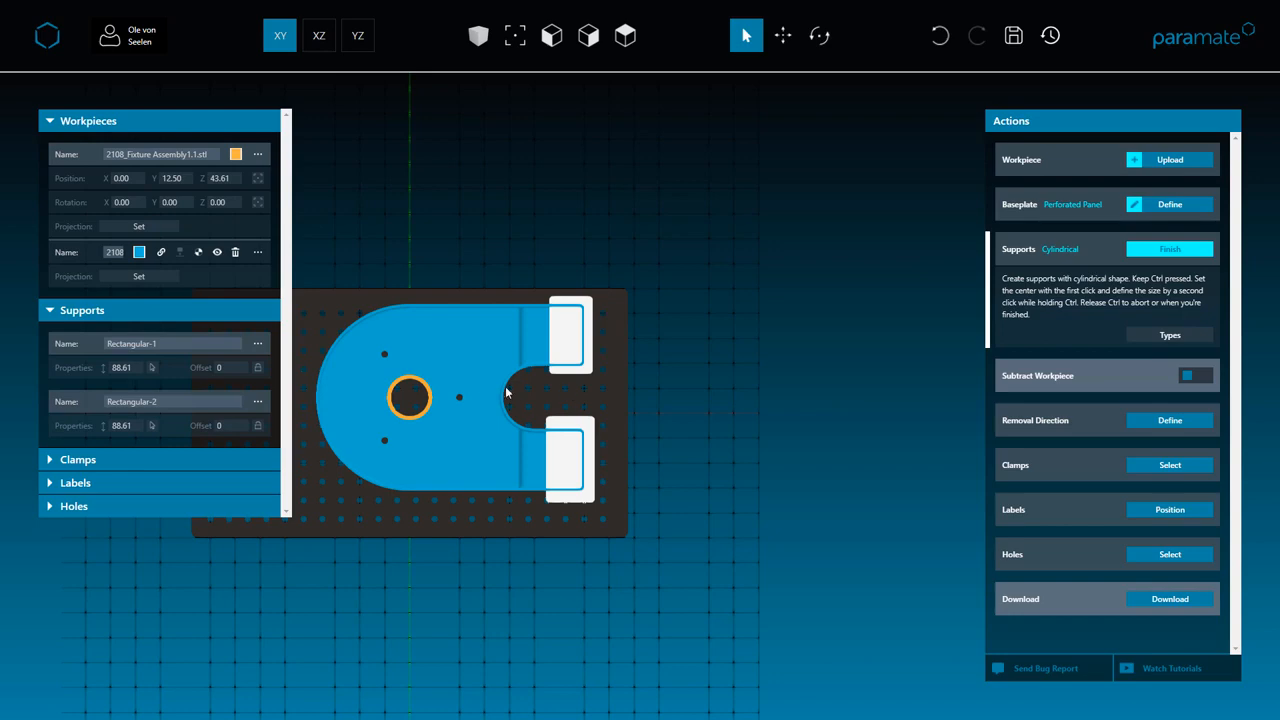
pyautogui.moveTo(506, 392); pyautogui.dragTo(647, 364, button='right')
pyautogui.scroll(3, 562, 377)
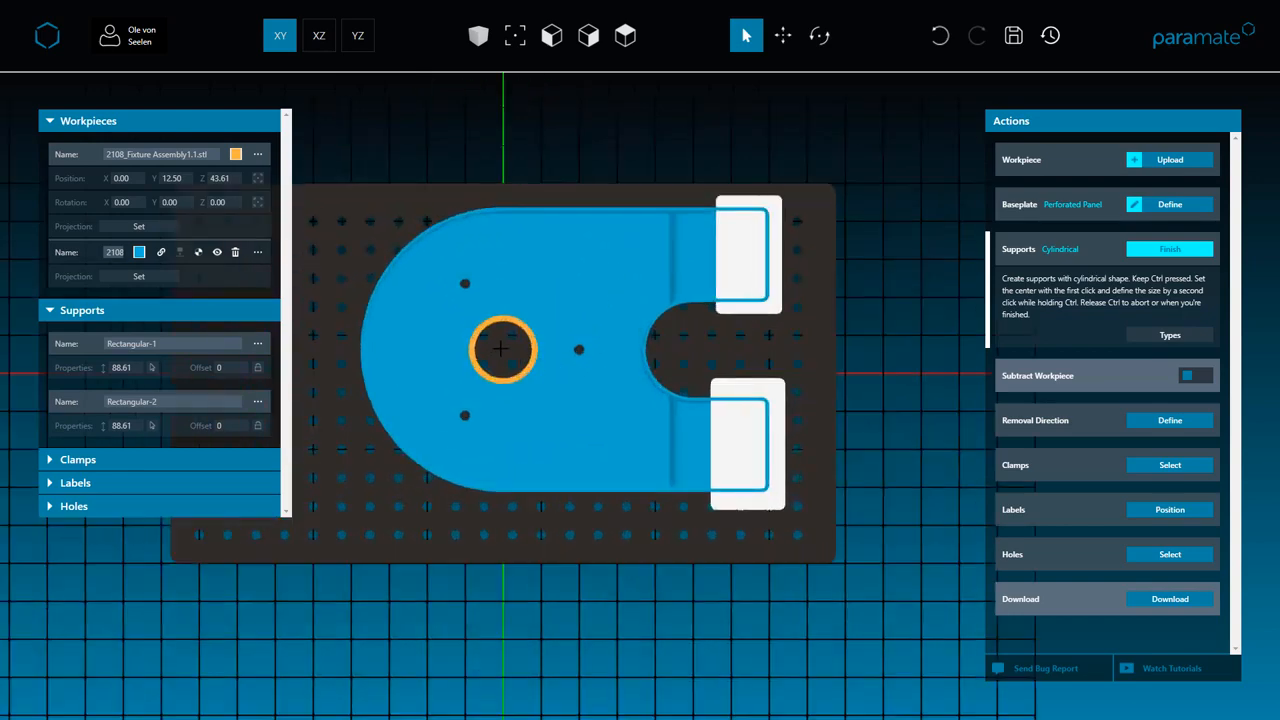
pyautogui.keyDown('ctrl'); pyautogui.click(502, 348); pyautogui.keyUp('ctrl')
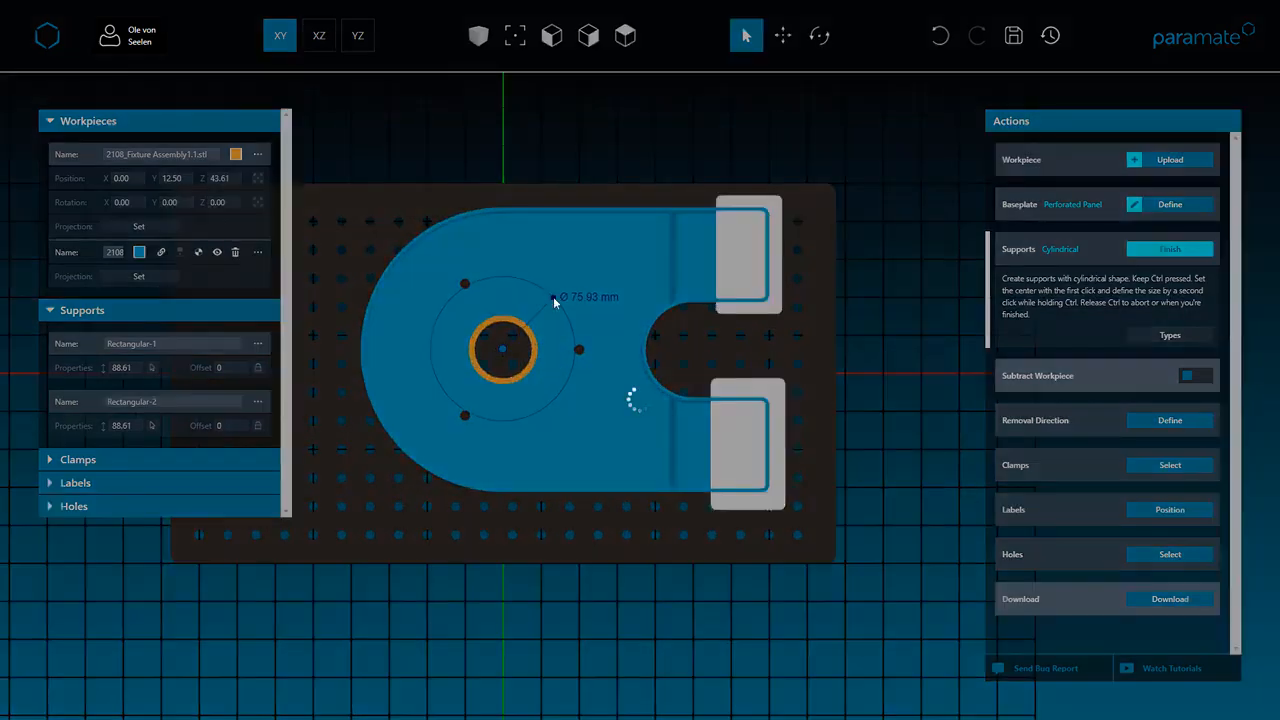
pyautogui.keyDown('ctrl'); pyautogui.click(553, 297); pyautogui.keyUp('ctrl')
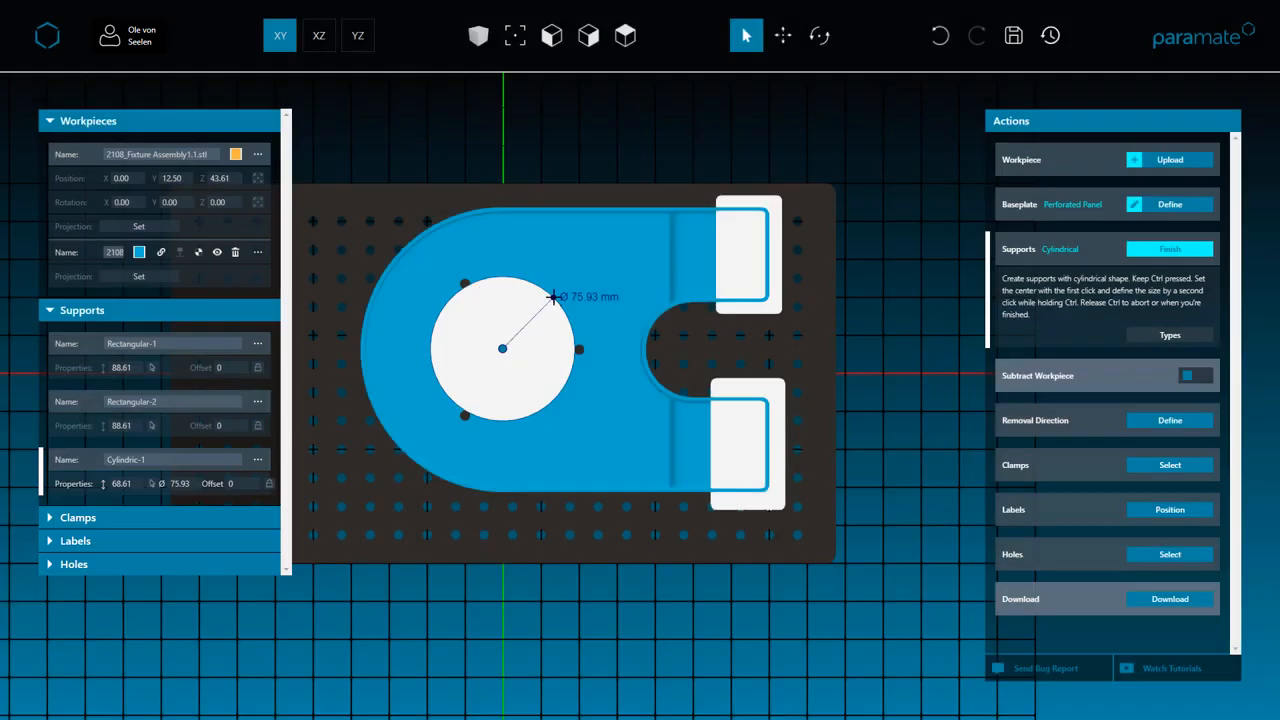
# Draw a curved custom support along the blue workpiece's rounded end and adjust its inner outline points
pyautogui.click(1165, 338)
pyautogui.click(1157, 298)
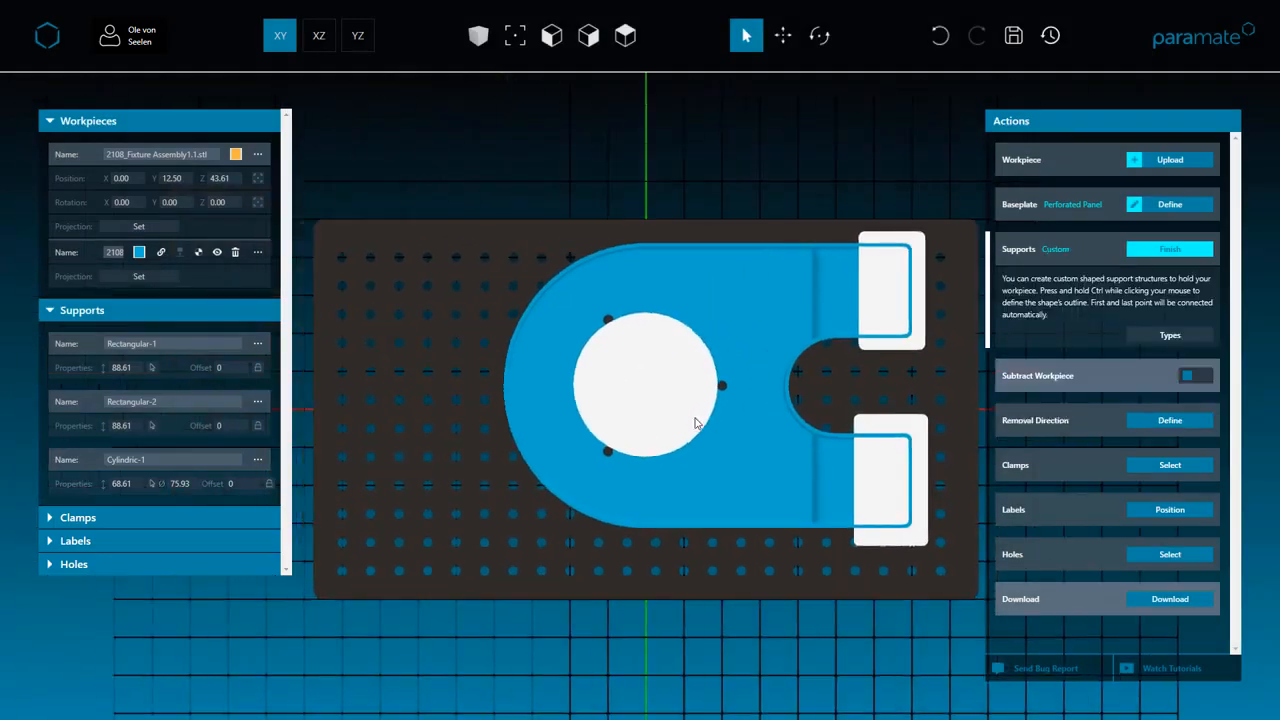
pyautogui.moveTo(485, 385); pyautogui.dragTo(694, 423, button='right')
pyautogui.keyDown('ctrl'); pyautogui.click(562, 259); pyautogui.keyUp('ctrl')
pyautogui.keyDown('ctrl'); pyautogui.click(517, 308); pyautogui.keyUp('ctrl')
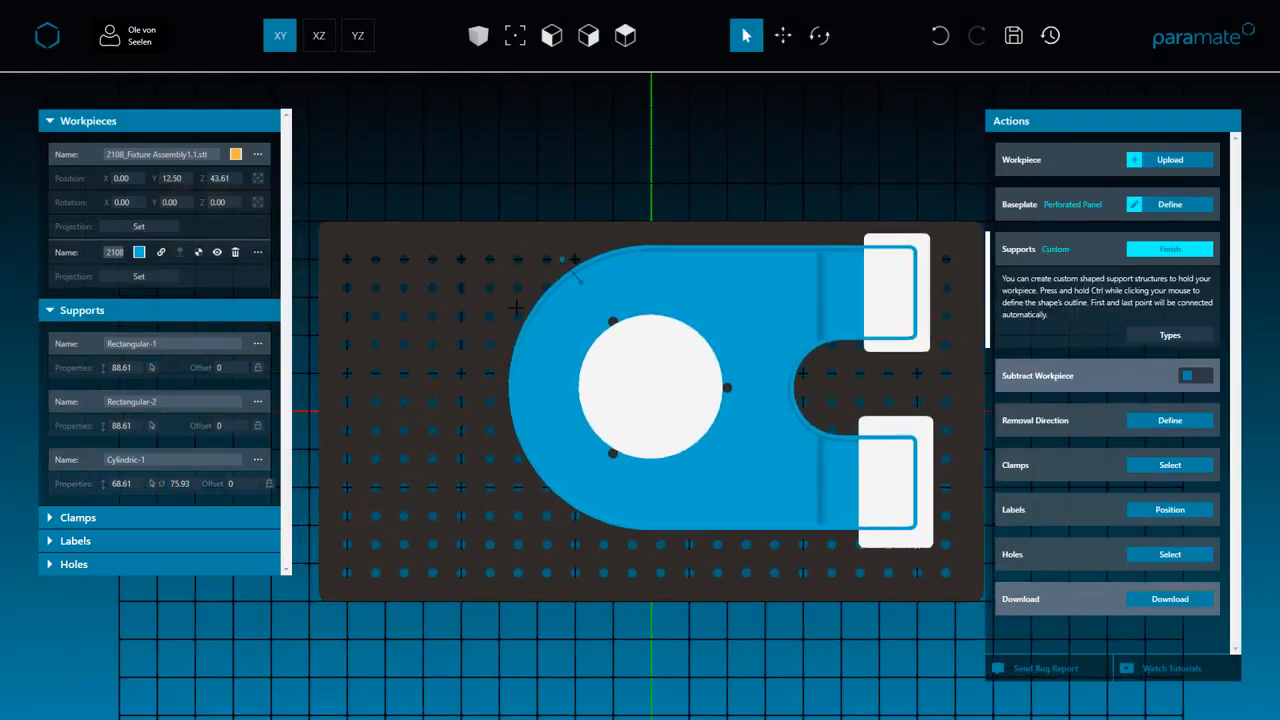
pyautogui.keyDown('ctrl'); pyautogui.click(496, 354); pyautogui.keyUp('ctrl')
pyautogui.keyDown('ctrl'); pyautogui.click(493, 418); pyautogui.keyUp('ctrl')
pyautogui.keyDown('ctrl'); pyautogui.click(517, 476); pyautogui.keyUp('ctrl')
pyautogui.keyDown('ctrl'); pyautogui.click(566, 518); pyautogui.keyUp('ctrl')
pyautogui.keyDown('ctrl'); pyautogui.click(591, 487); pyautogui.keyUp('ctrl')
pyautogui.keyDown('ctrl'); pyautogui.click(542, 416); pyautogui.keyUp('ctrl')
pyautogui.keyDown('ctrl'); pyautogui.click(540, 355); pyautogui.keyUp('ctrl')
pyautogui.keyDown('ctrl'); pyautogui.click(548, 312); pyautogui.keyUp('ctrl')
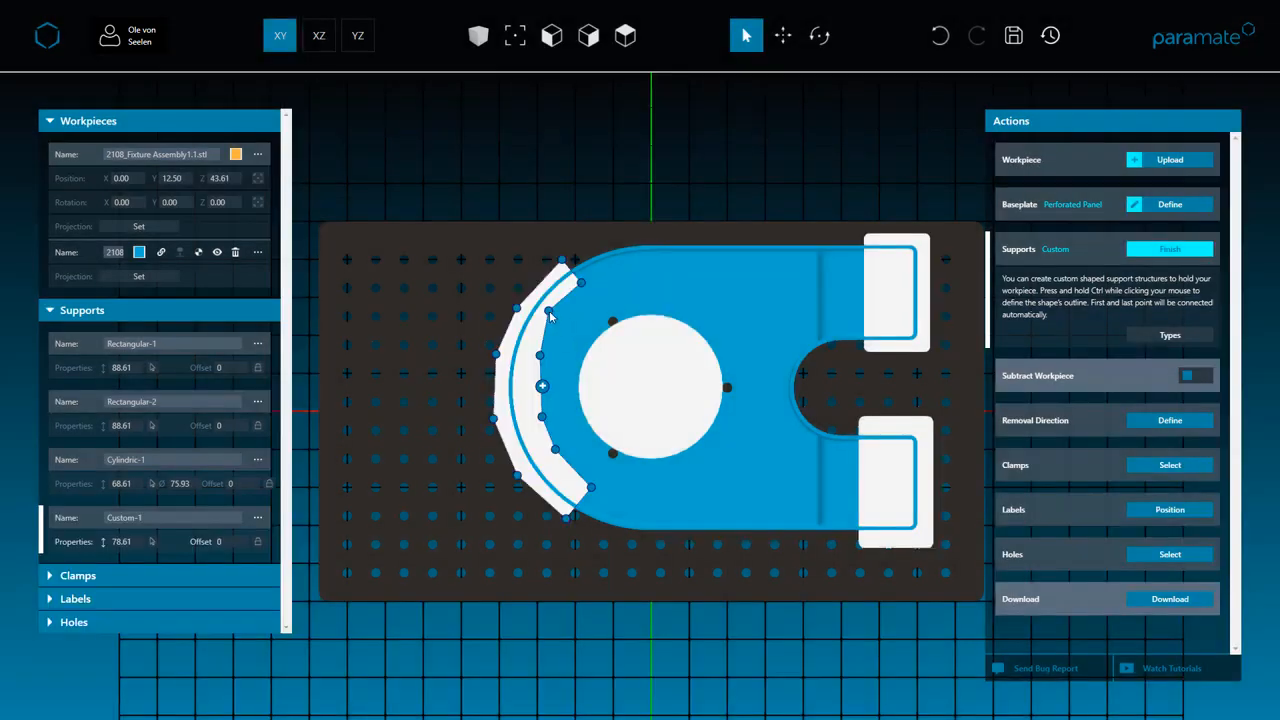
pyautogui.moveTo(550, 312); pyautogui.dragTo(585, 287)
pyautogui.moveTo(556, 457); pyautogui.dragTo(558, 463)
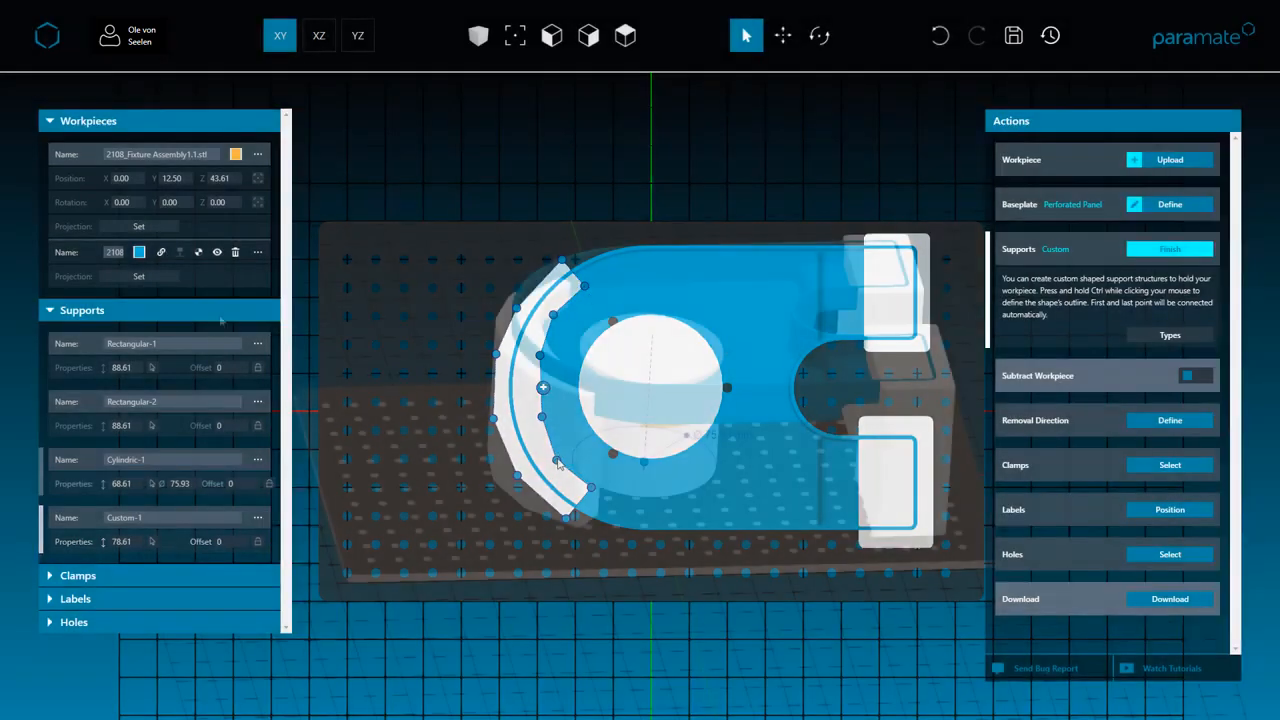
# Set the cylindrical support's diameter to 55 and its height to 35
pyautogui.click(179, 483)
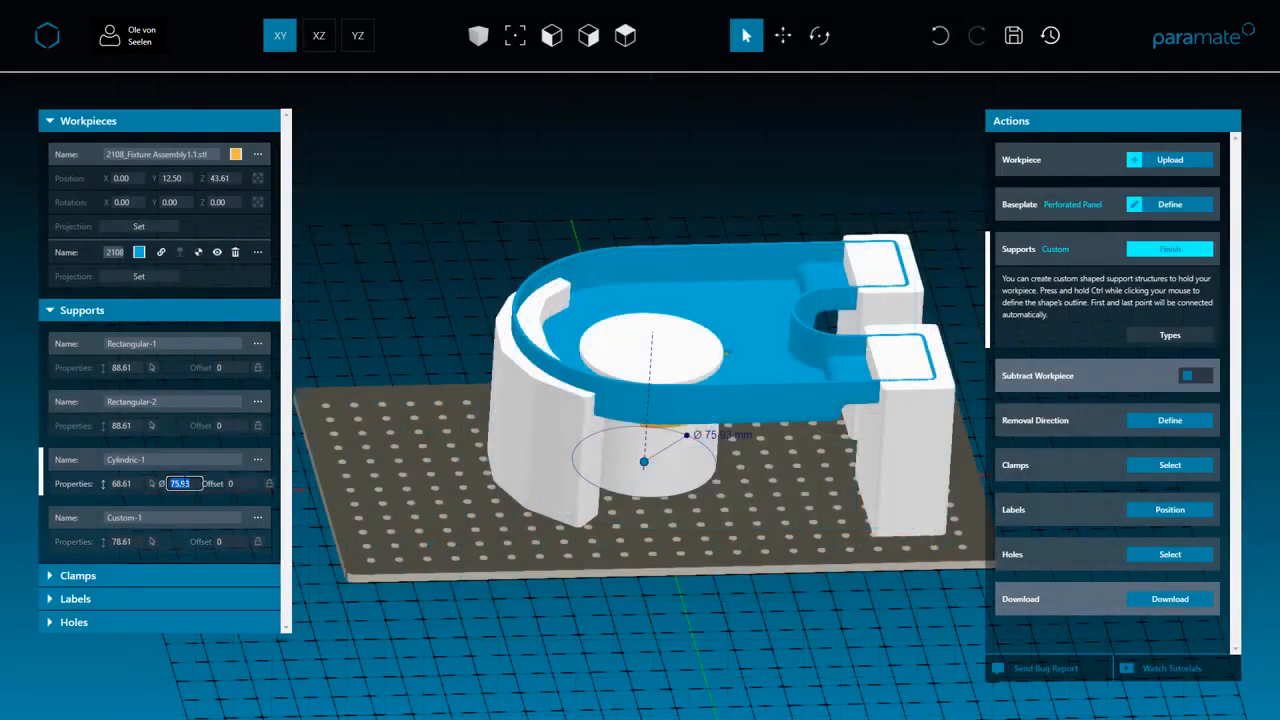
pyautogui.write('55')
pyautogui.press('Return')
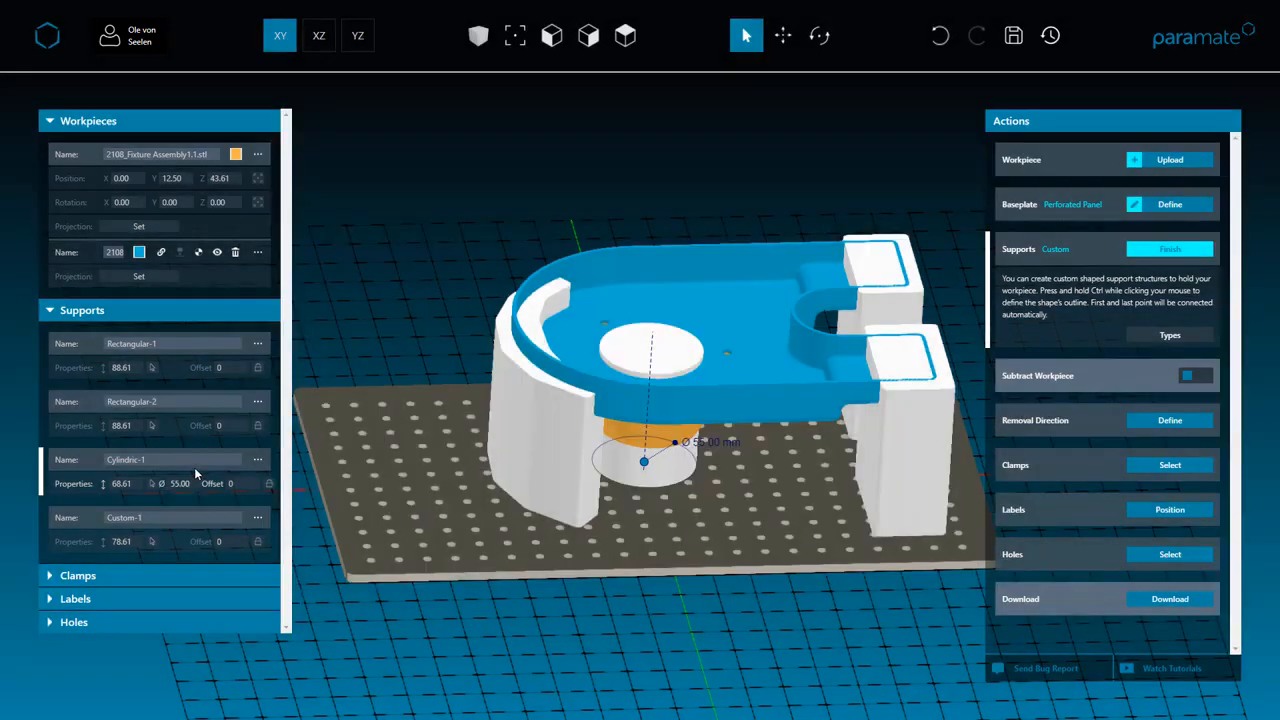
pyautogui.click(121, 483)
pyautogui.write('35')
pyautogui.press('Return')
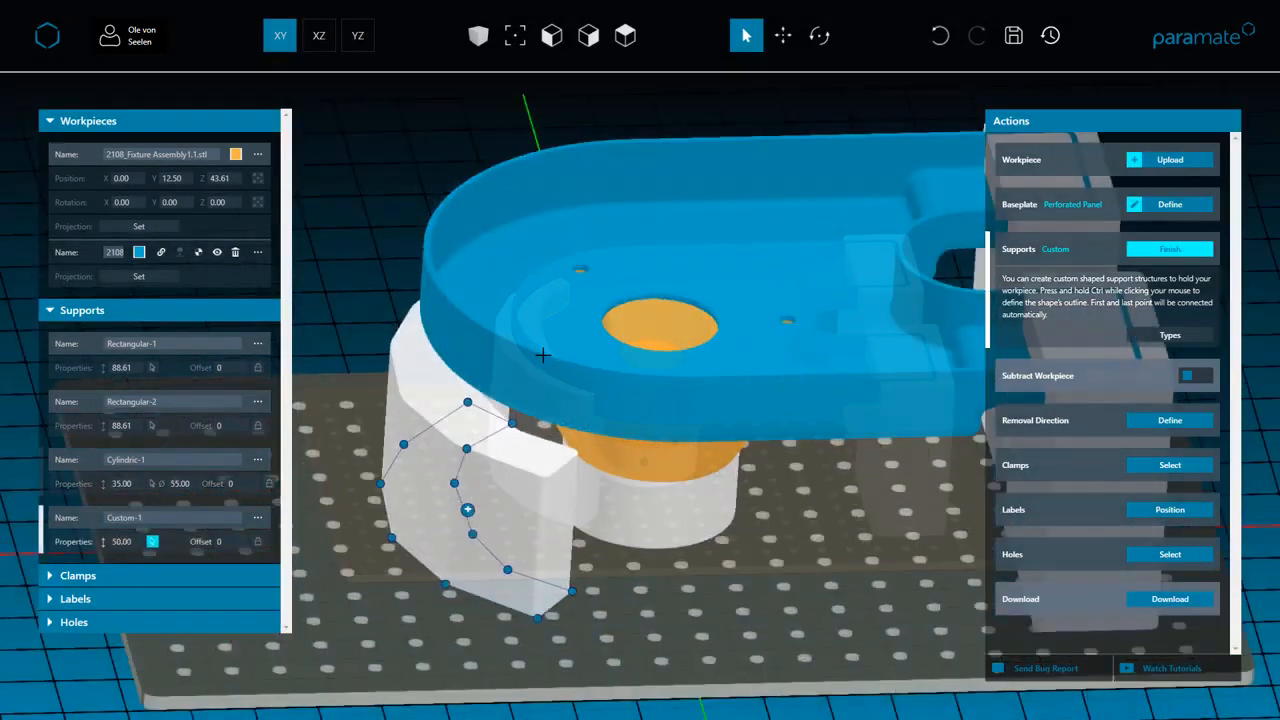
# Set the custom support's height to 88.61 by picking a point on the blue workpiece
pyautogui.scroll(2, 535, 348)
pyautogui.click(529, 342)
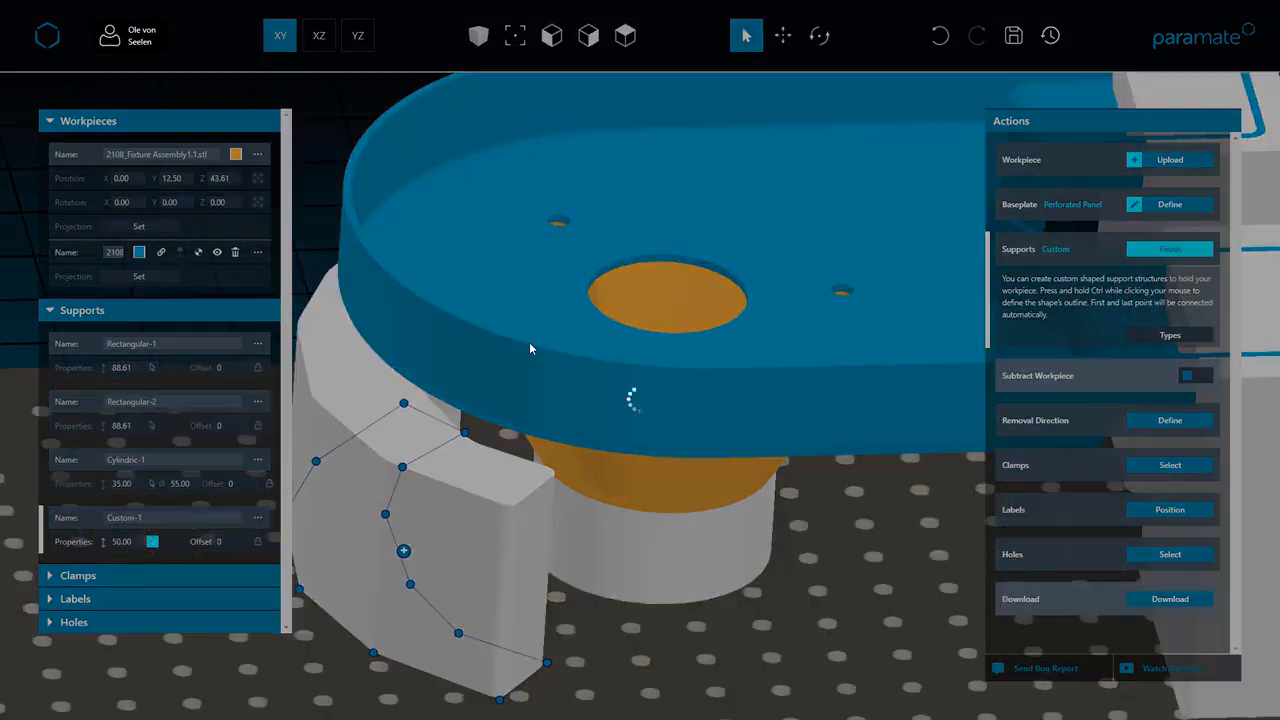
pyautogui.scroll(-5, 531, 347)
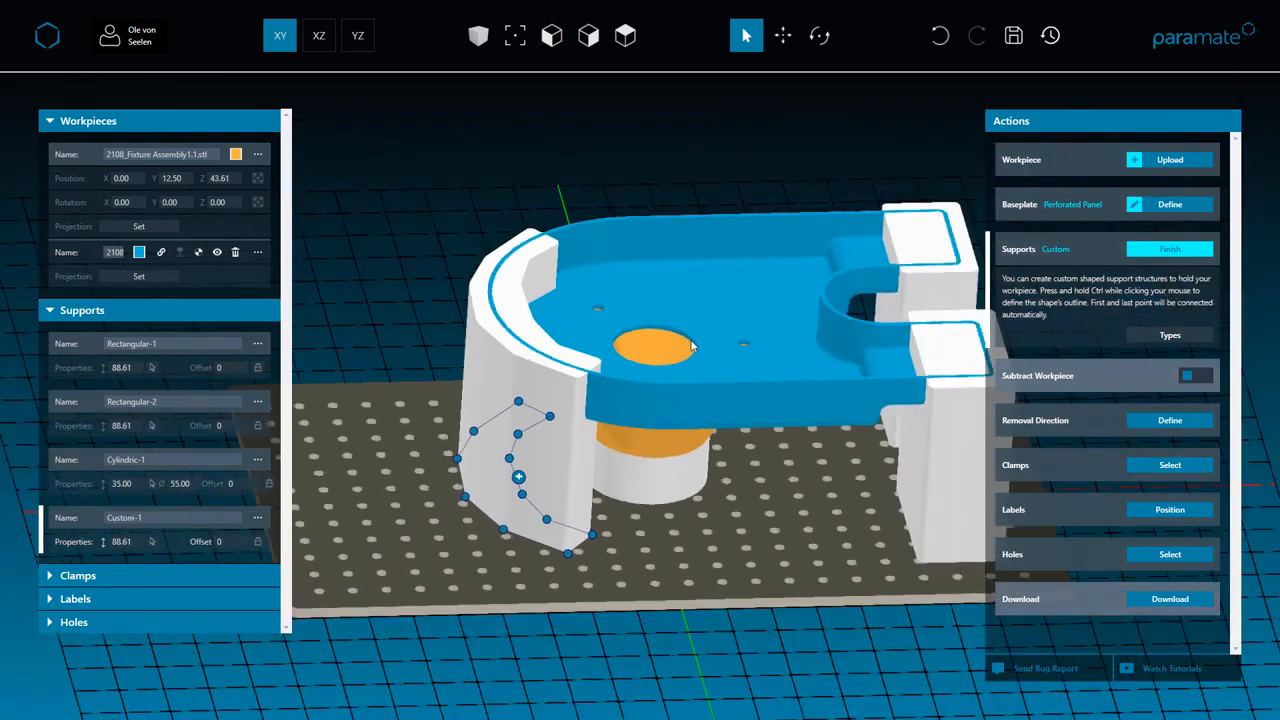
# Mount the custom support to the baseplate with feet at baseplate holes around its base
pyautogui.click(260, 519)
pyautogui.click(198, 518)
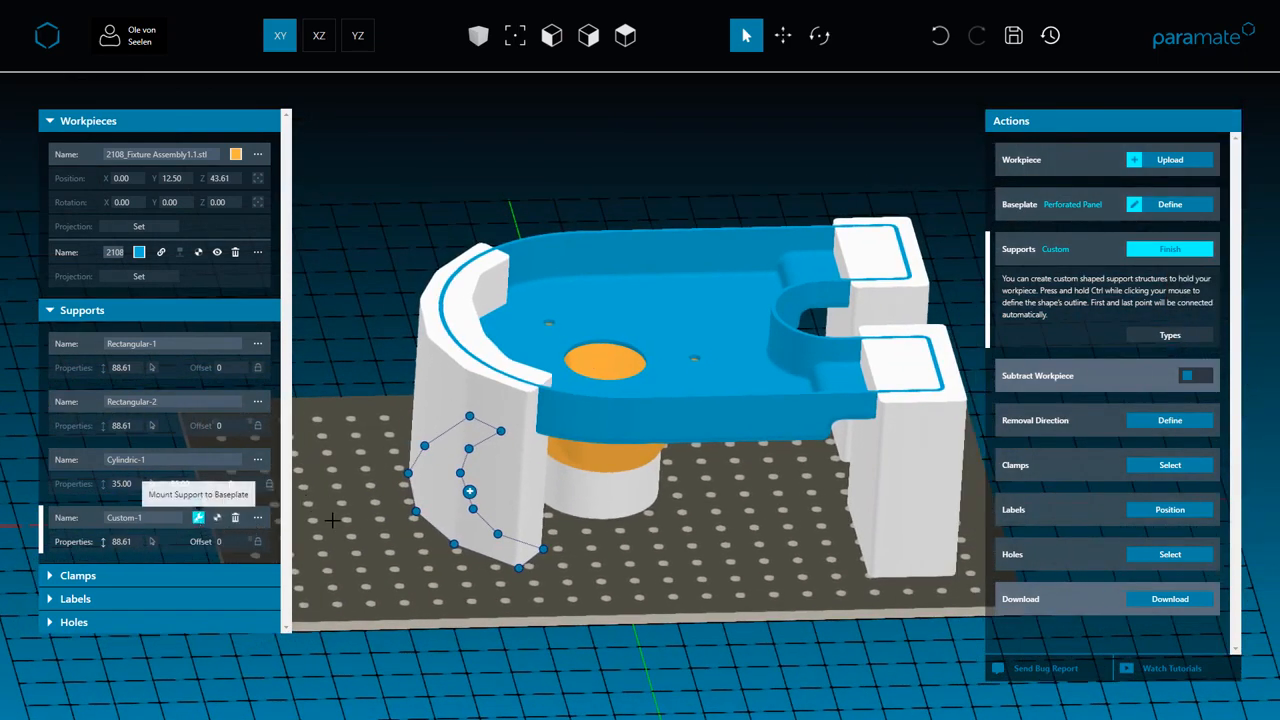
pyautogui.click(462, 569)
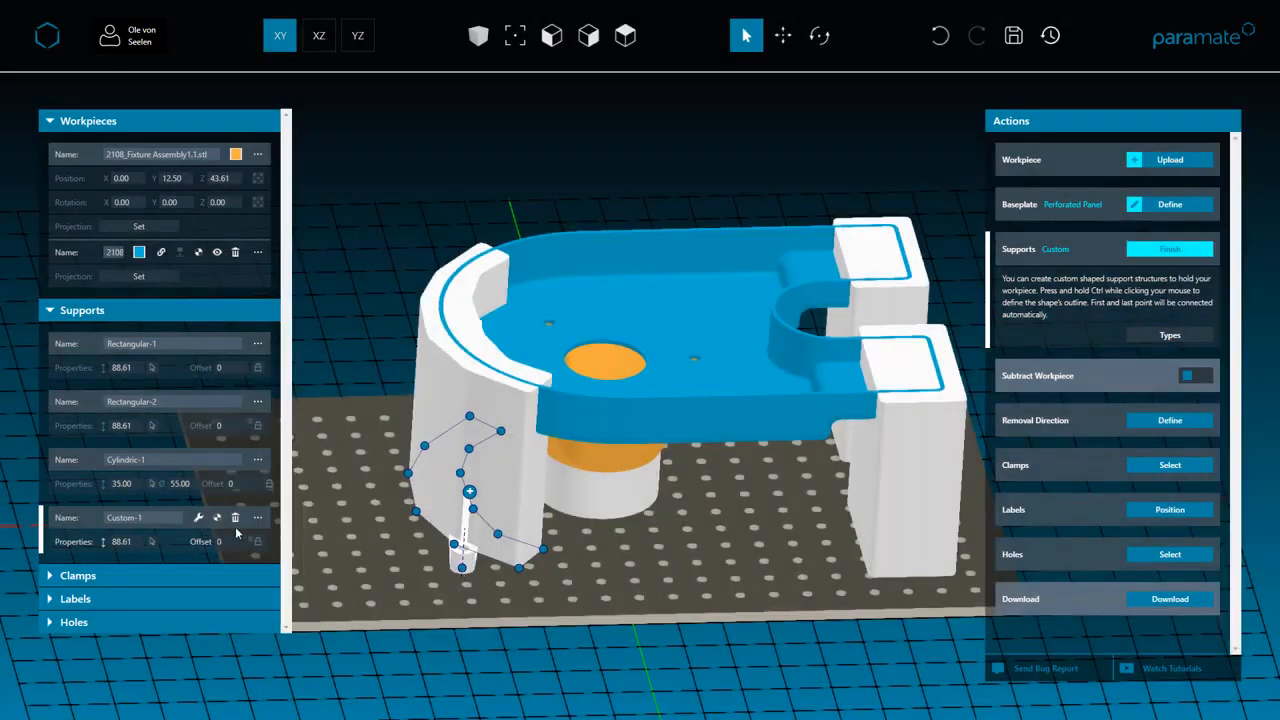
pyautogui.click(564, 568)
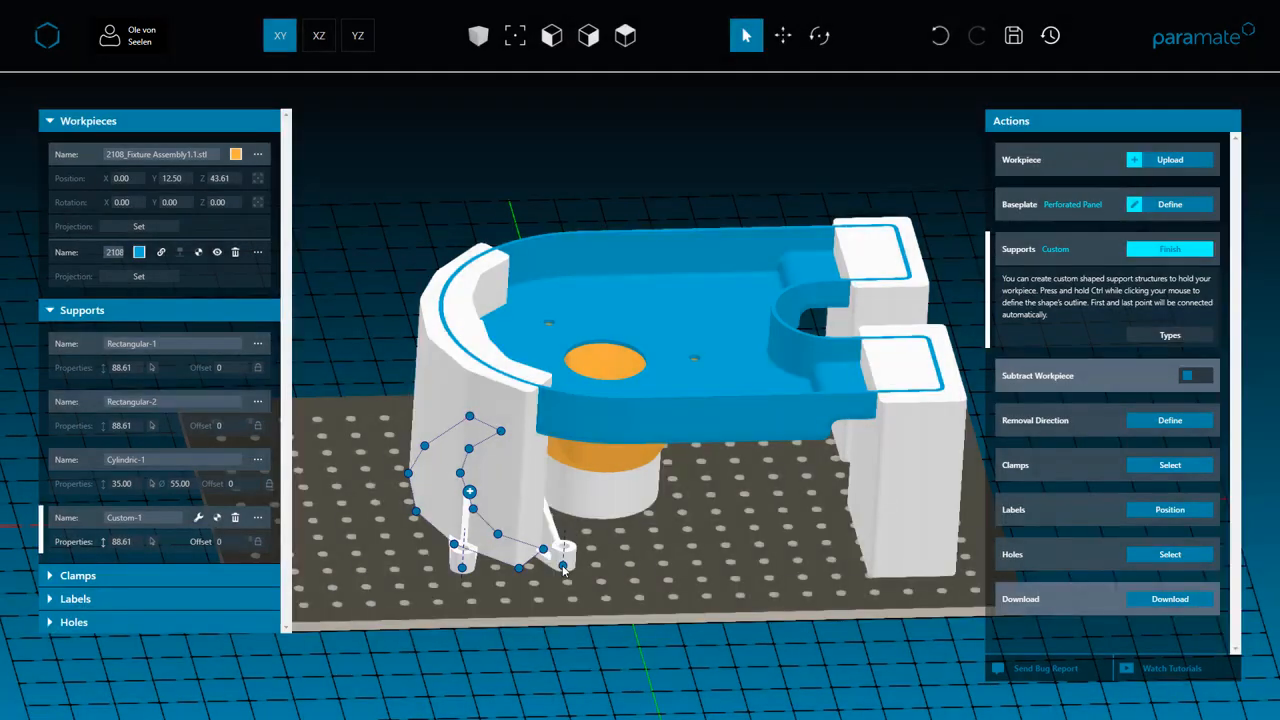
pyautogui.moveTo(414, 543); pyautogui.dragTo(925, 571)
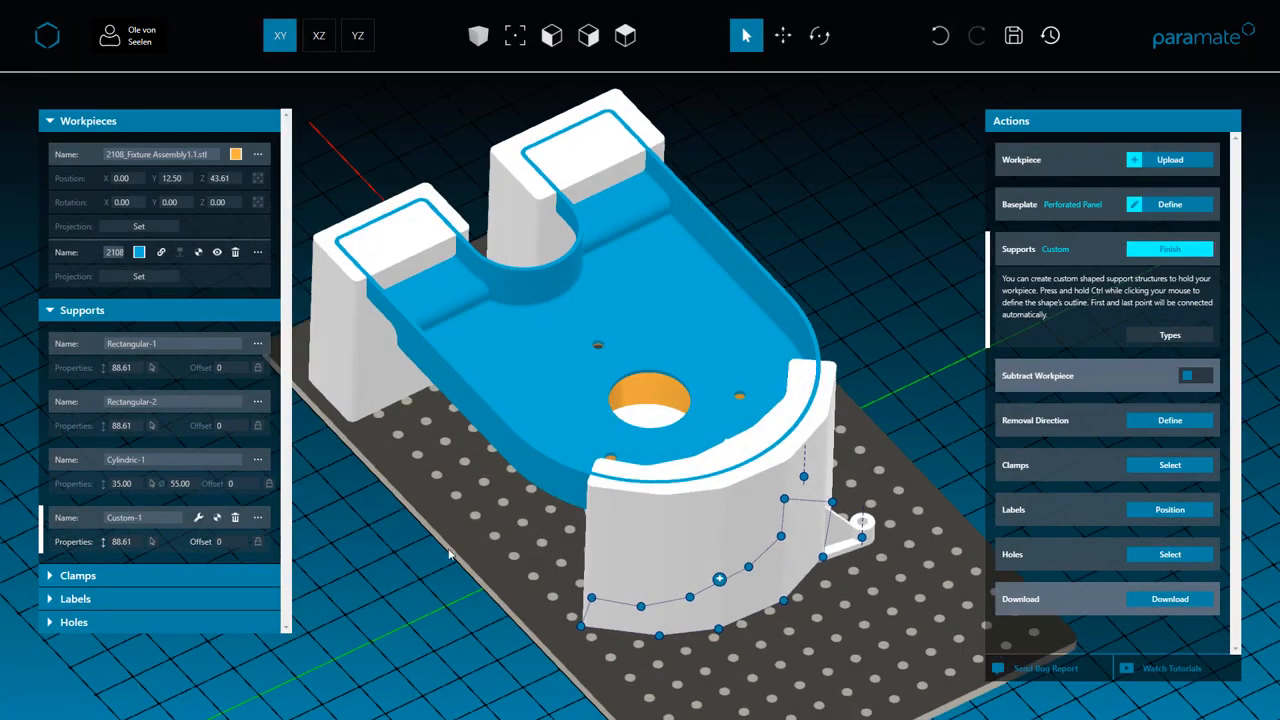
pyautogui.click(686, 648)
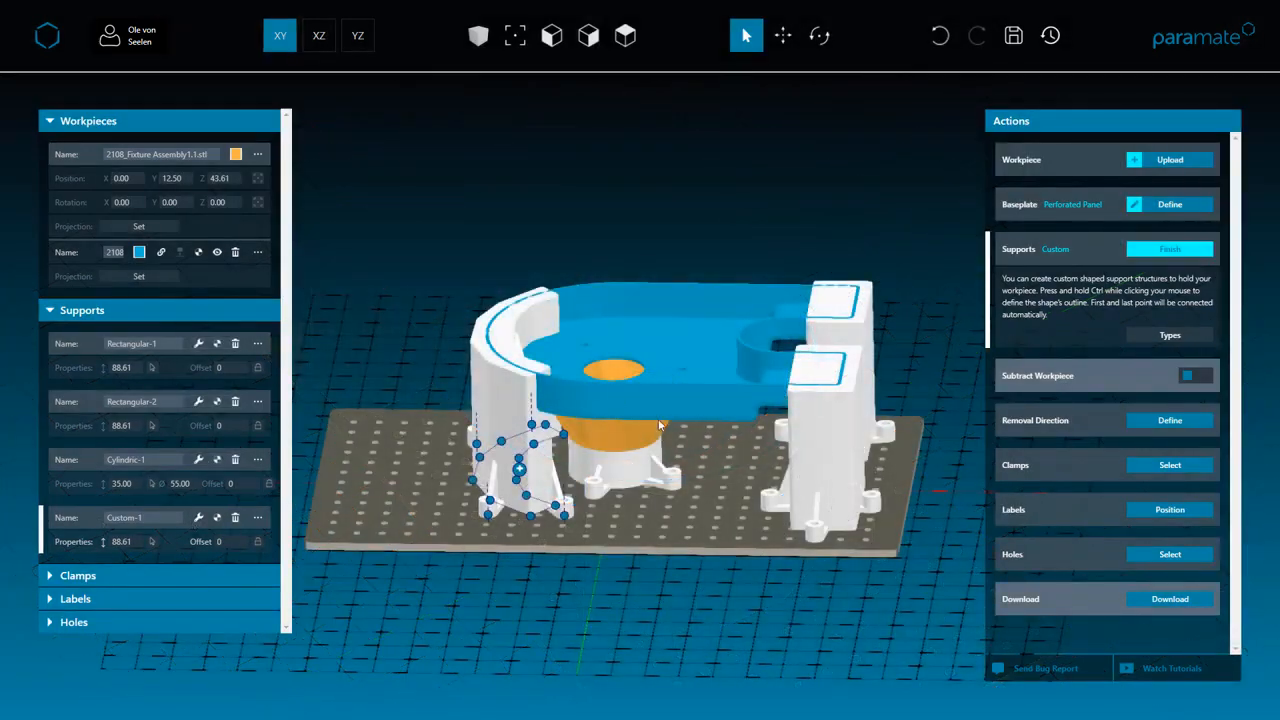
# Move the custom support's front mounting foot to another baseplate hole, and try shifting the adjacent outline corner inward before undoing that shift
pyautogui.moveTo(683, 445); pyautogui.dragTo(722, 527)
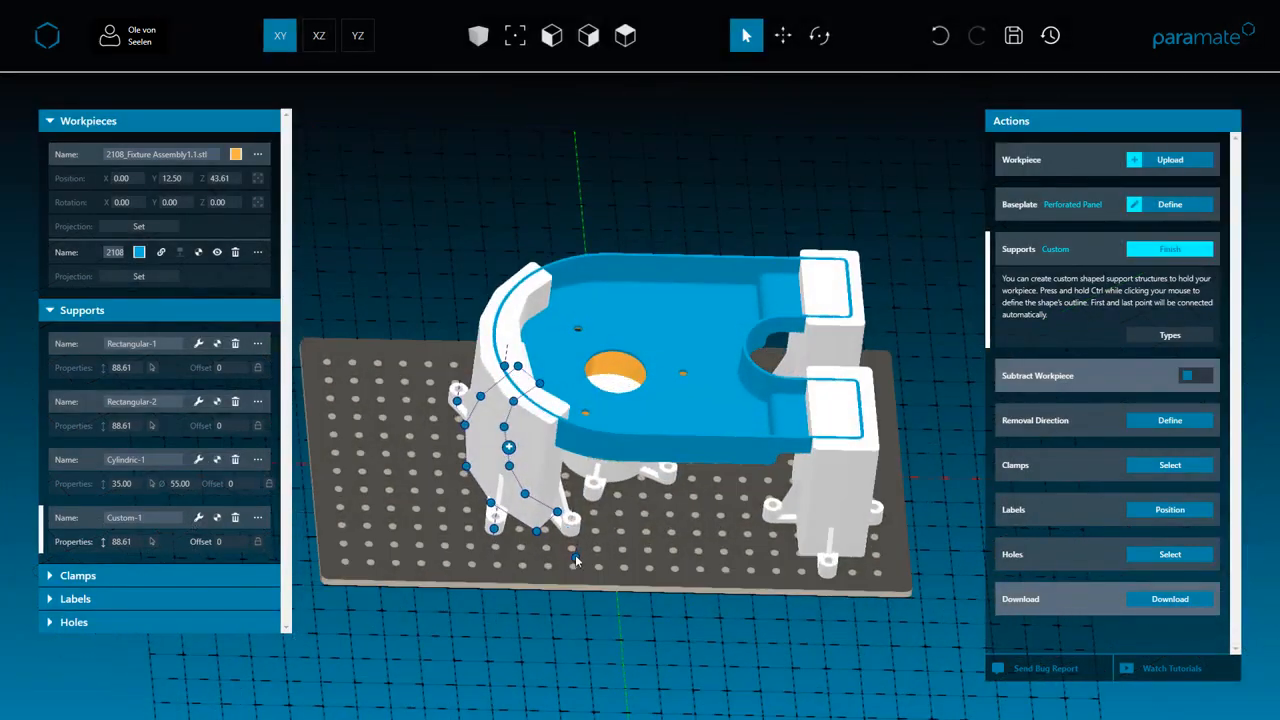
pyautogui.keyDown('ctrl'); pyautogui.click(572, 550); pyautogui.keyUp('ctrl')
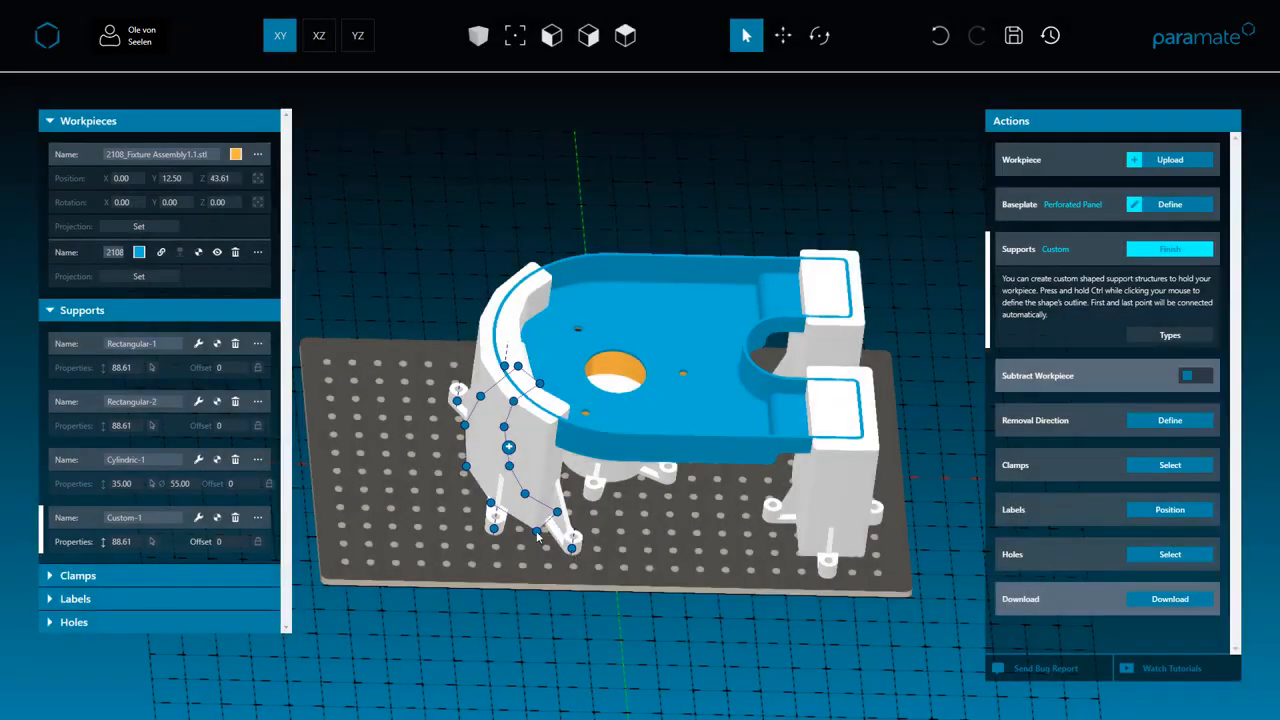
pyautogui.moveTo(537, 533); pyautogui.dragTo(524, 518)
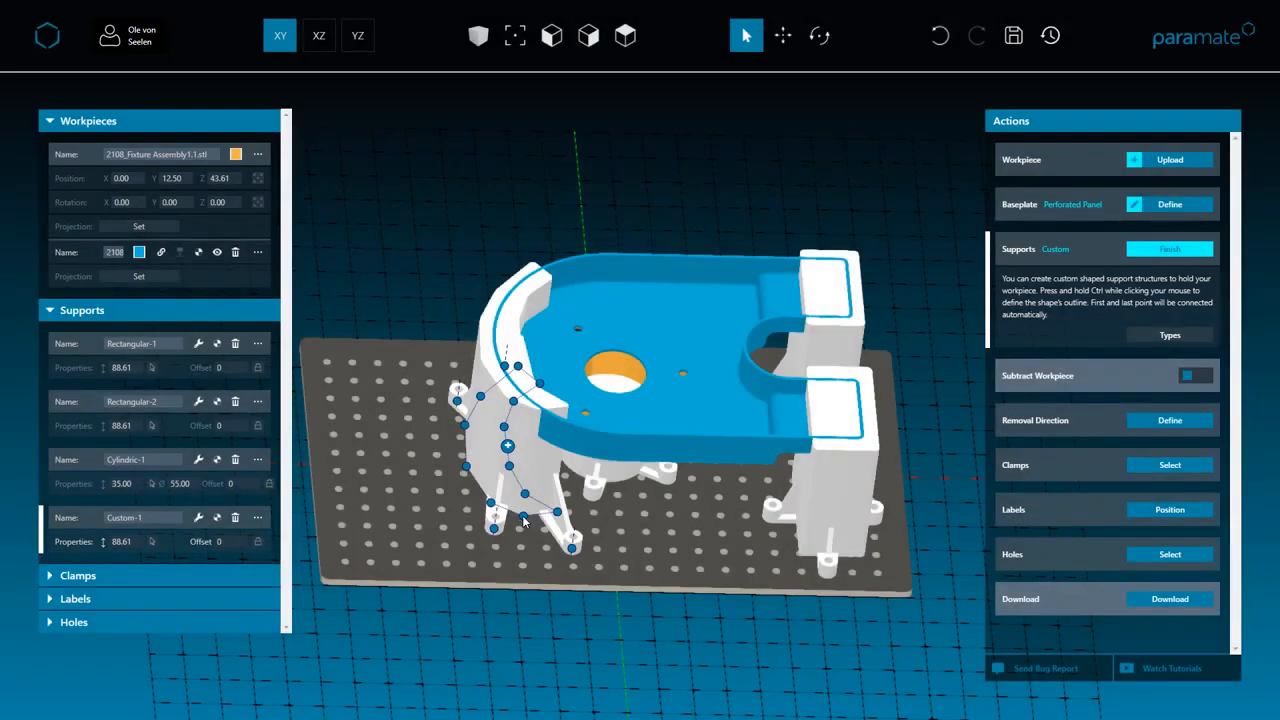
pyautogui.click(941, 36)
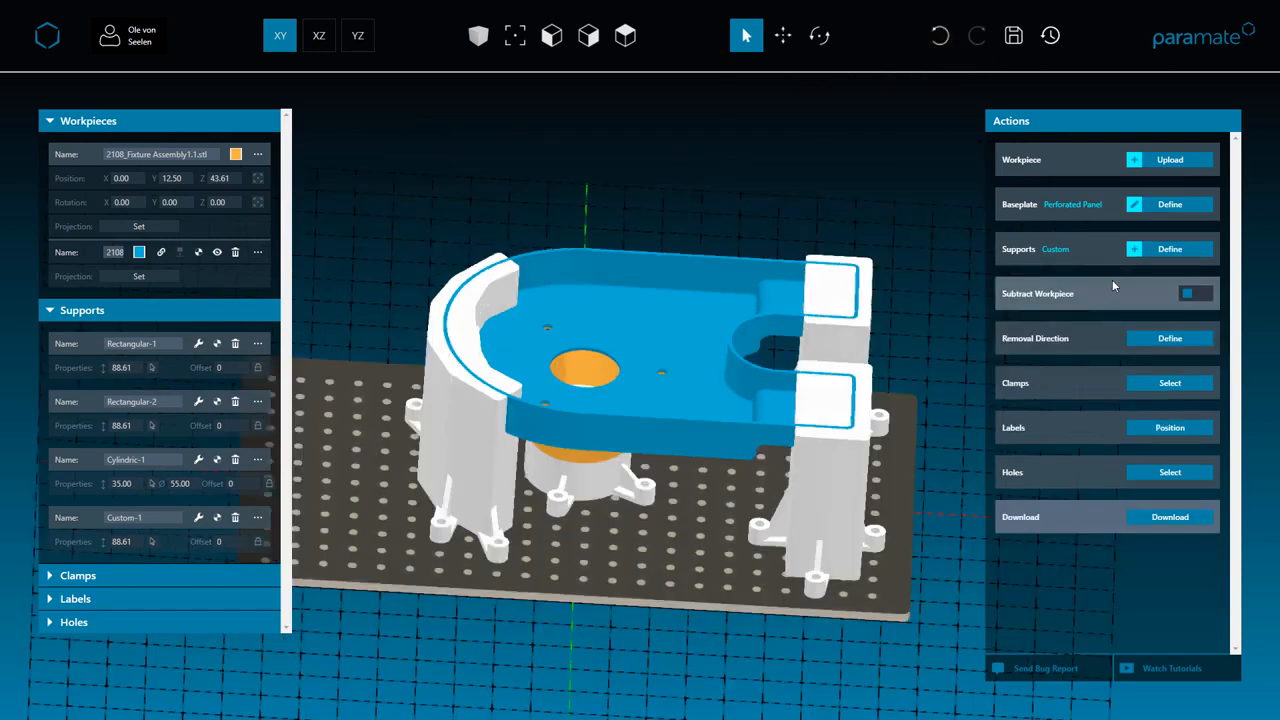
# Turn on workpiece subtraction for the supports and hide the blue workpiece
pyautogui.click(1196, 293)
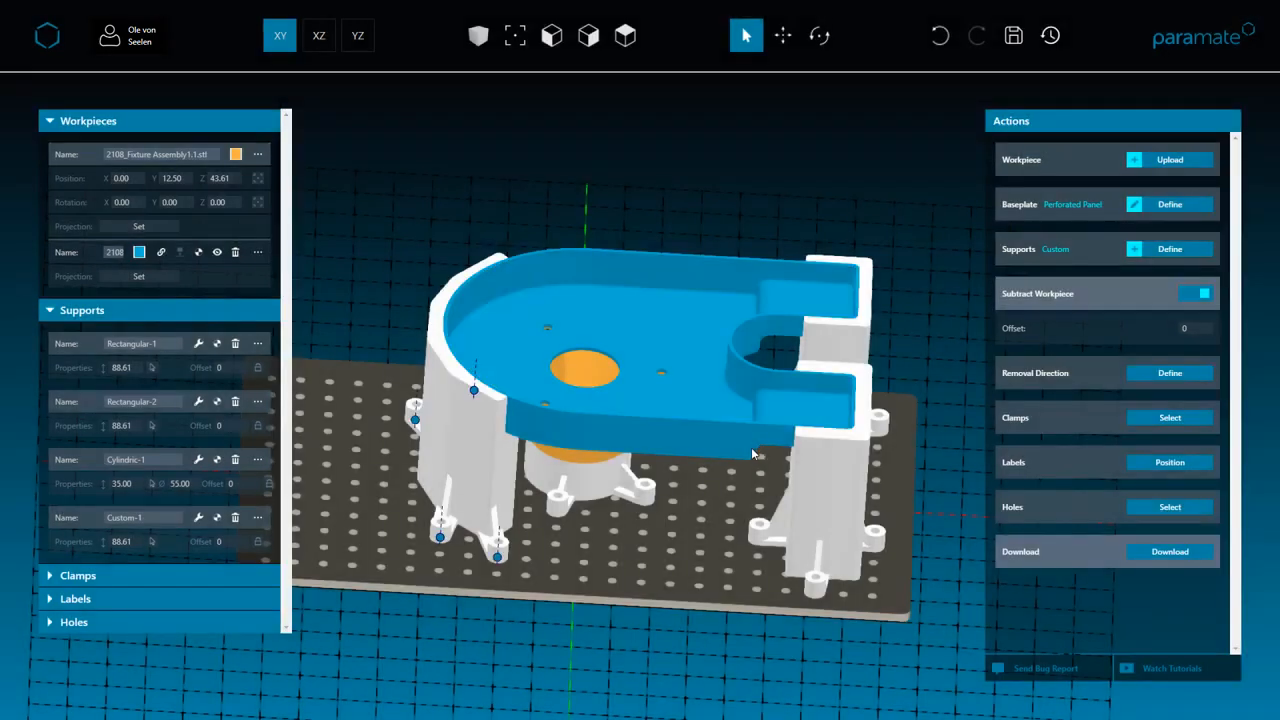
pyautogui.moveTo(690, 489); pyautogui.dragTo(741, 463)
pyautogui.click(205, 268)
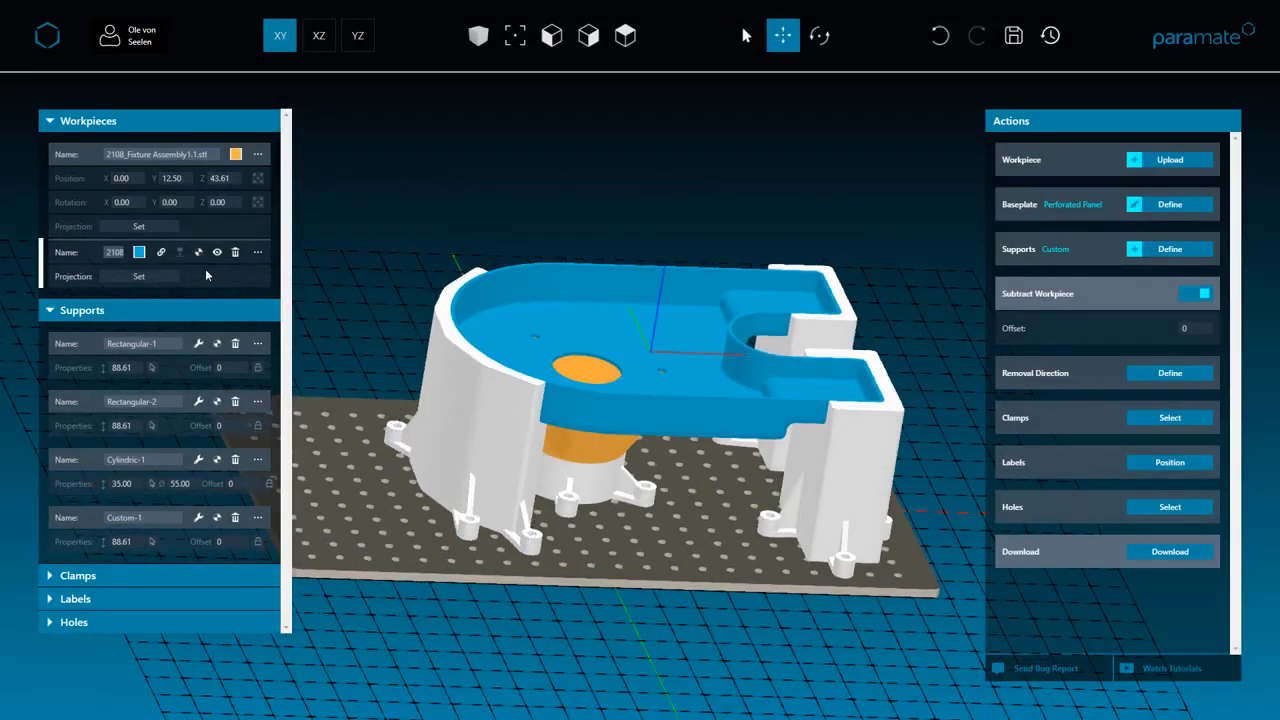
pyautogui.click(217, 252)
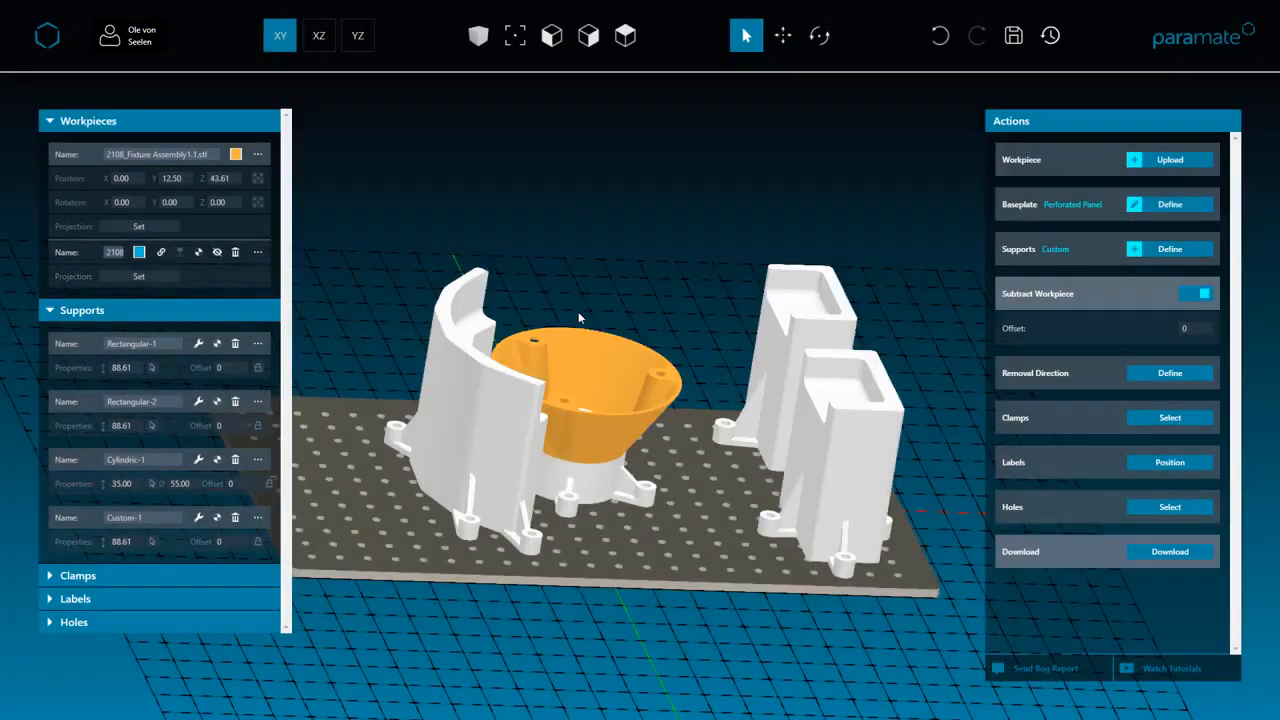
# Set the workpiece subtraction offset for all supports to 0.5
pyautogui.moveTo(578, 314); pyautogui.dragTo(609, 469)
pyautogui.scroll(3, 609, 469)
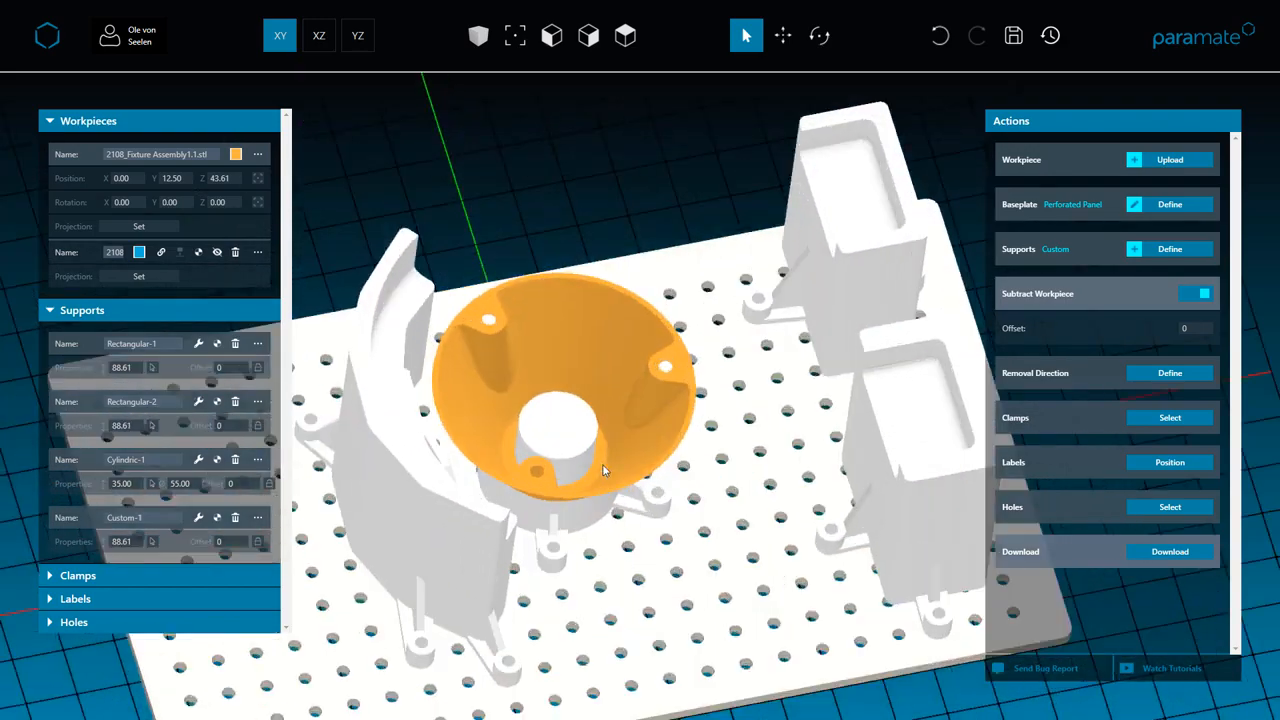
pyautogui.moveTo(606, 469); pyautogui.dragTo(677, 360, button='right')
pyautogui.scroll(2, 677, 360)
pyautogui.moveTo(677, 360); pyautogui.dragTo(651, 393)
pyautogui.scroll(2, 651, 393)
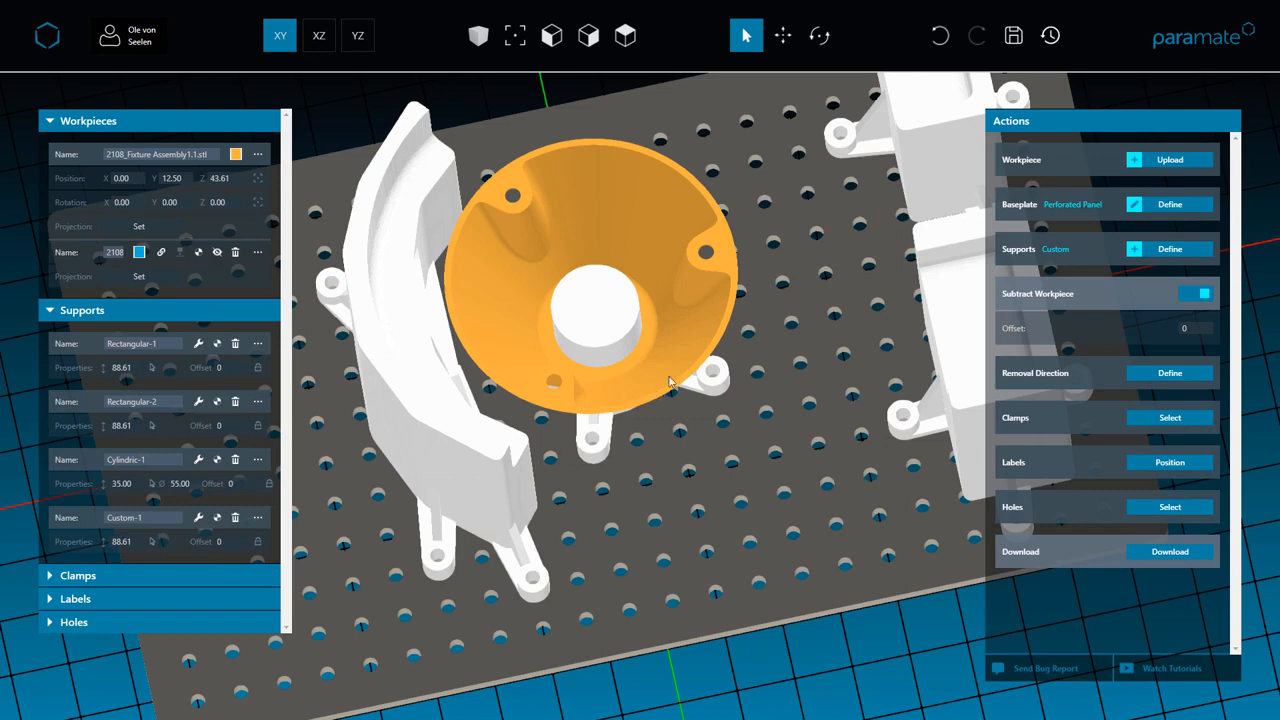
pyautogui.click(1180, 330)
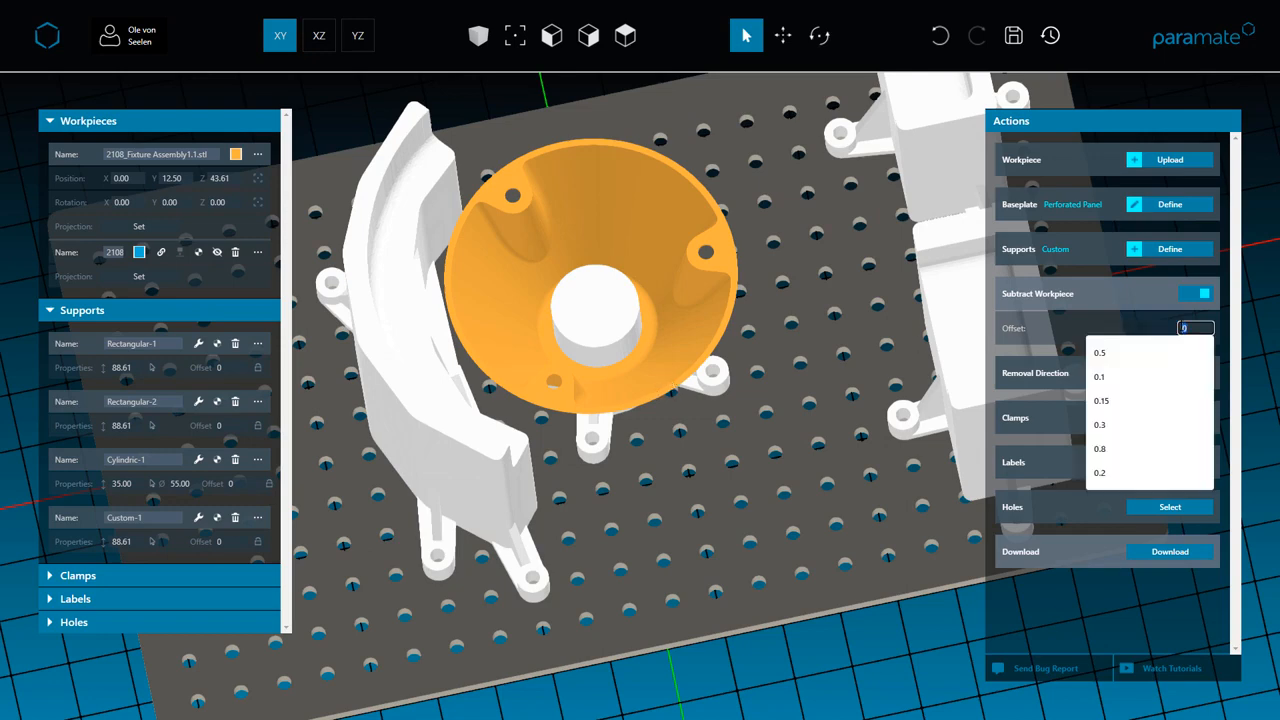
pyautogui.click(1100, 352)
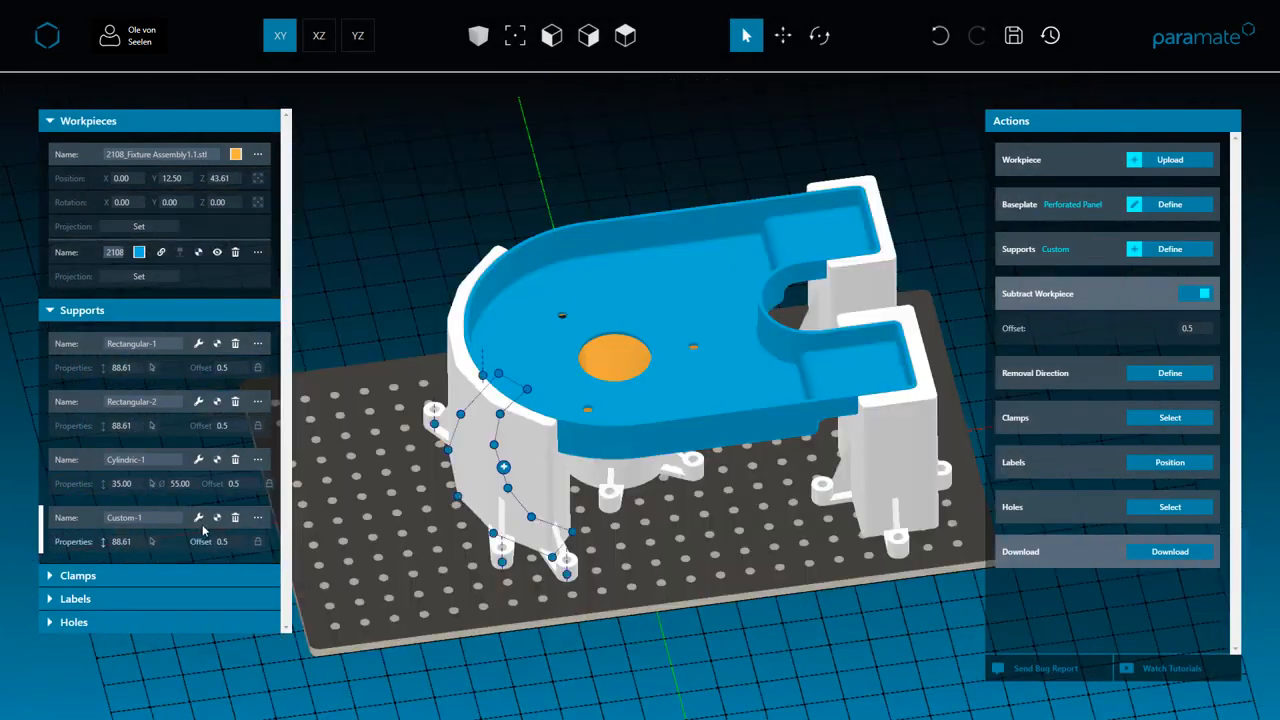
# Unlock the custom support's individual offset and set it to 2
pyautogui.click(258, 543)
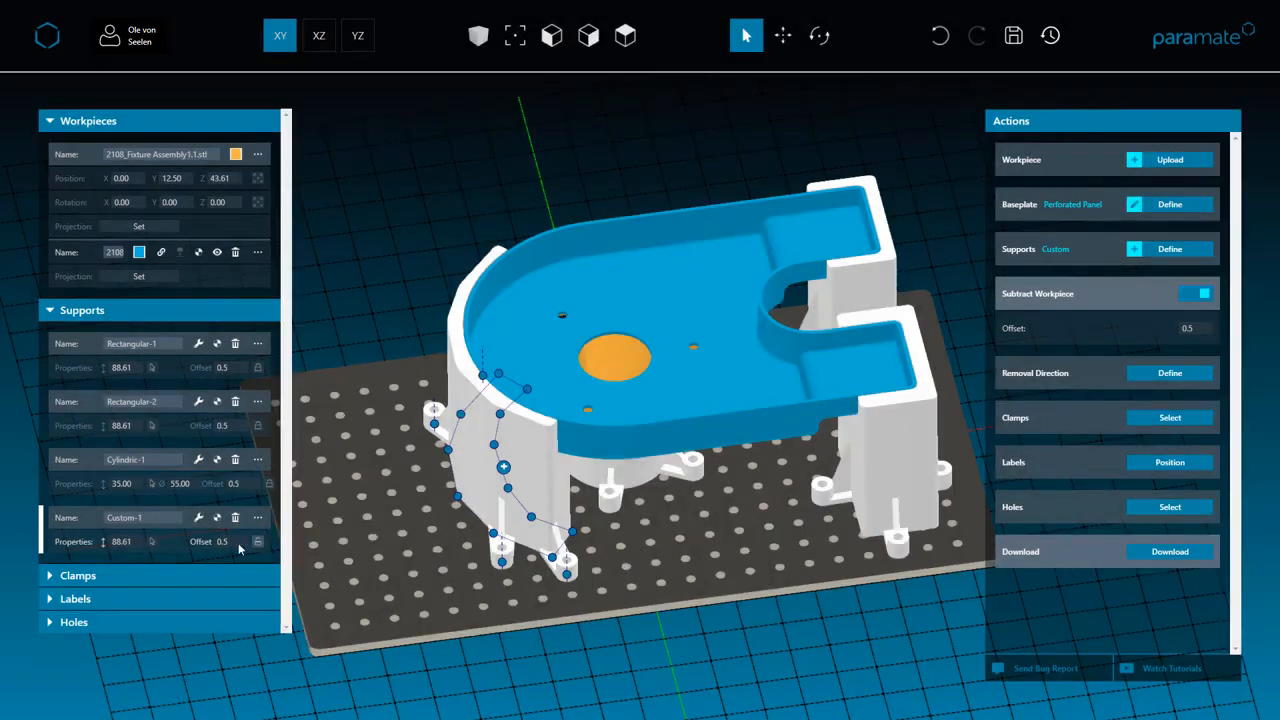
pyautogui.click(240, 541)
pyautogui.write('2')
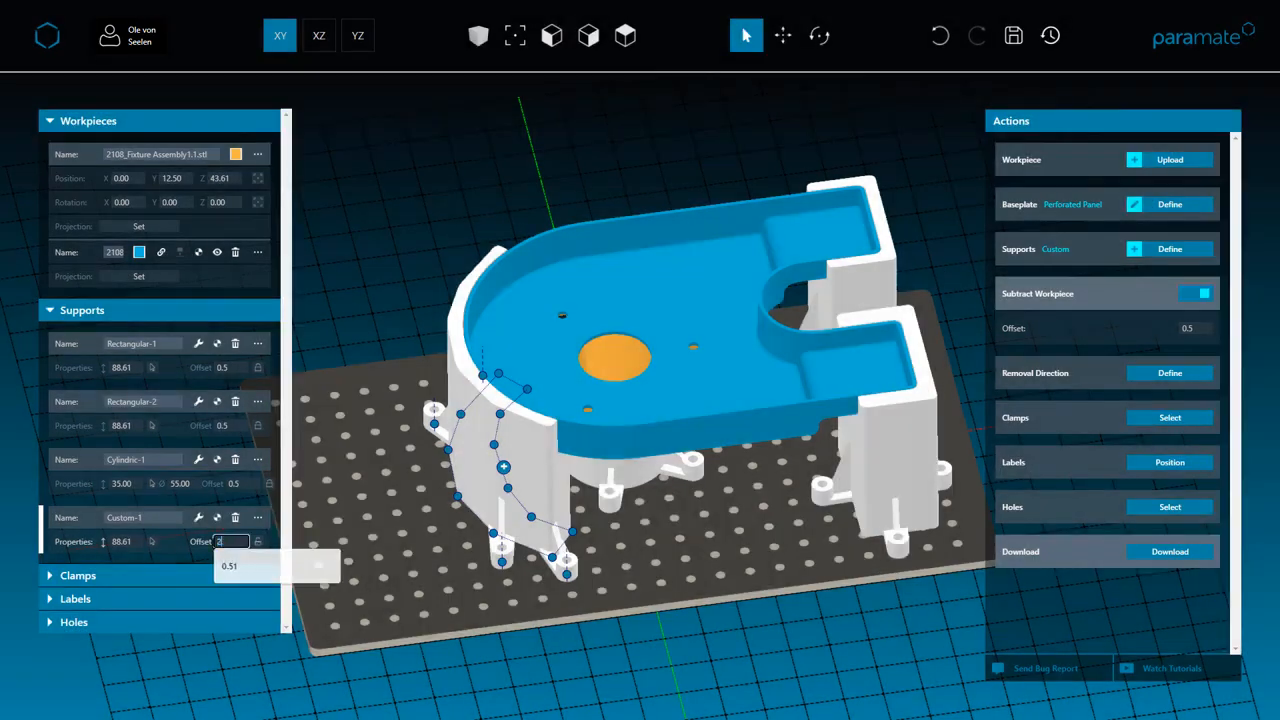
pyautogui.press('Return')
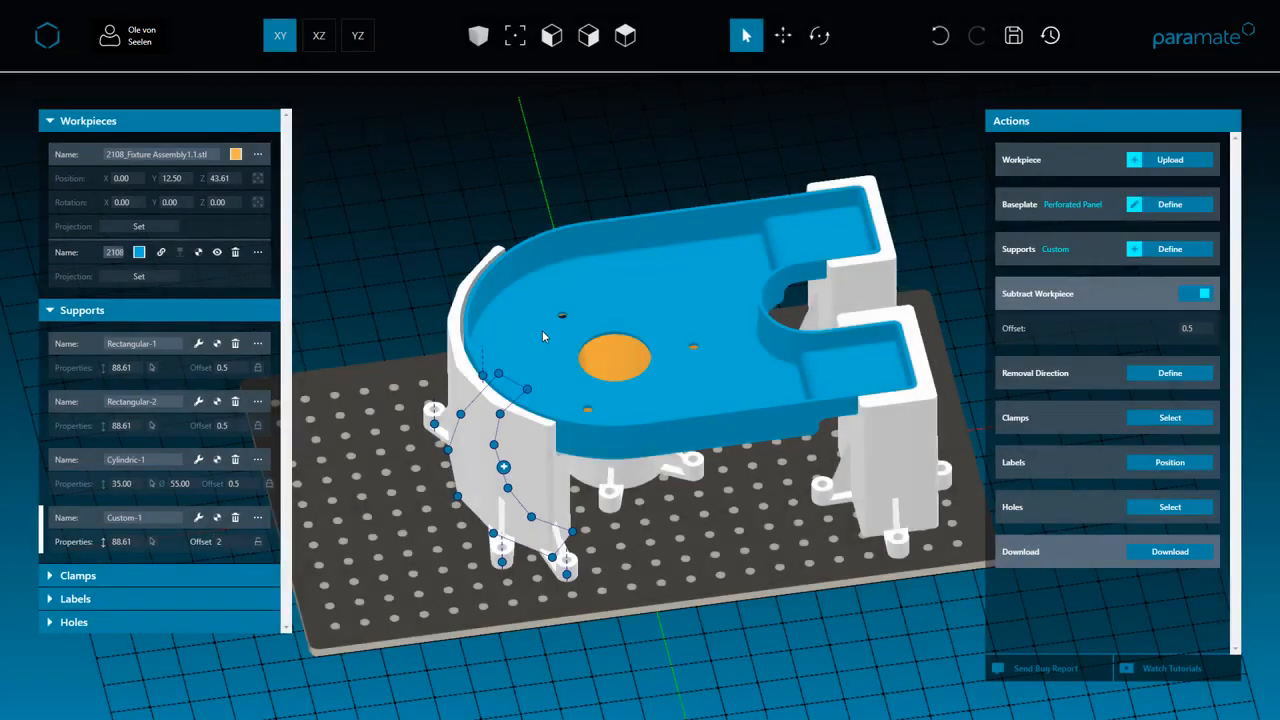
# Add a vertical clamp on the rim of the blue workpiece's rounded end, at about X -74, Y 9
pyautogui.moveTo(542, 330); pyautogui.dragTo(474, 358)
pyautogui.scroll(5, 440, 374)
pyautogui.moveTo(537, 367); pyautogui.dragTo(585, 380, button='right')
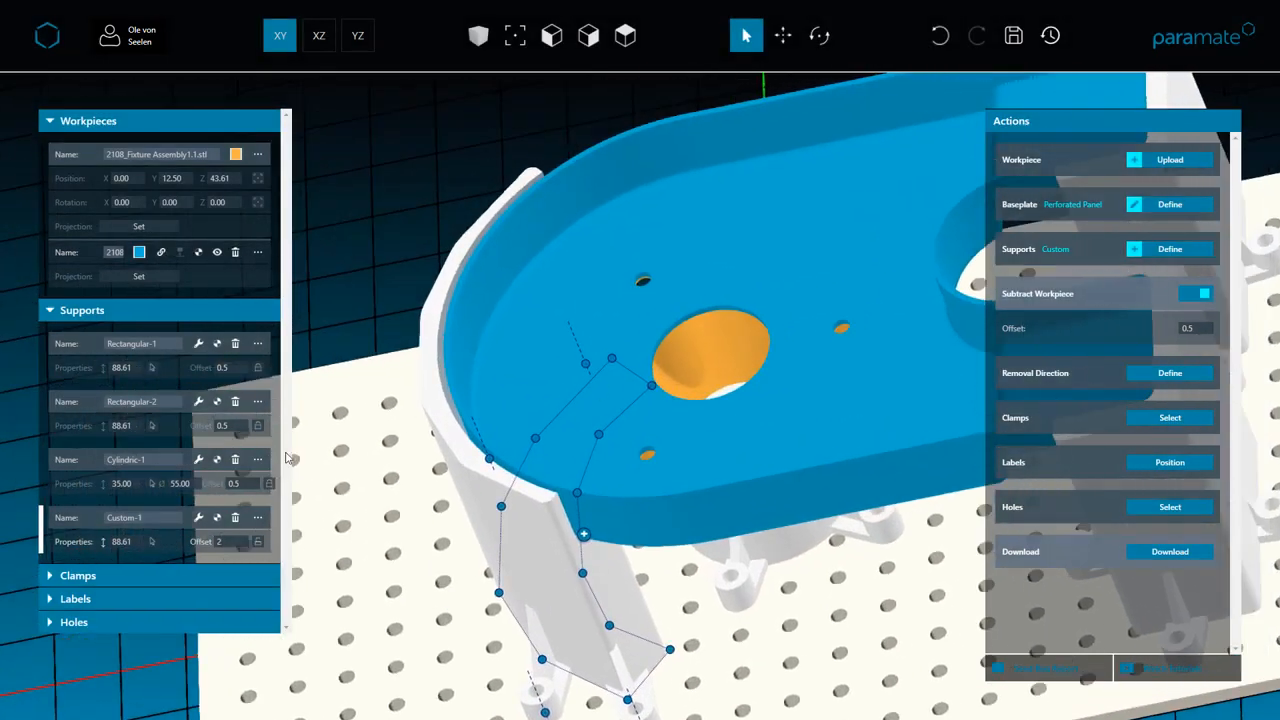
pyautogui.click(215, 268)
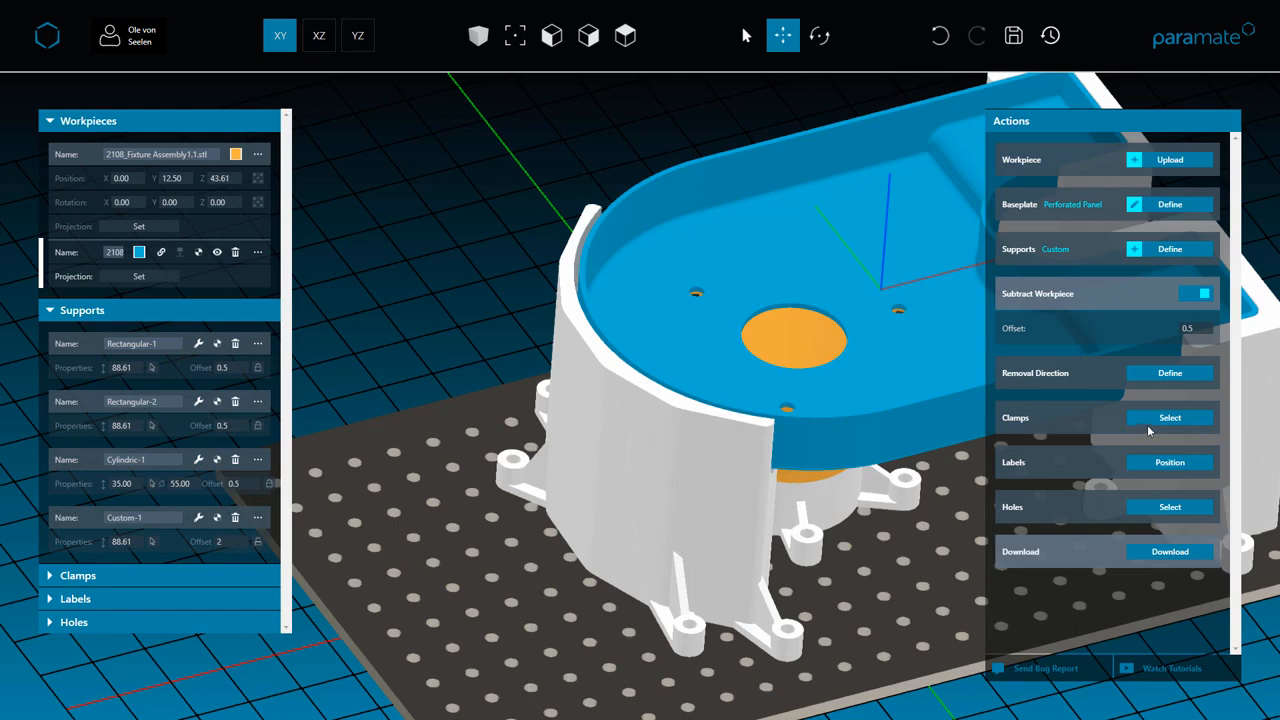
pyautogui.click(1149, 430)
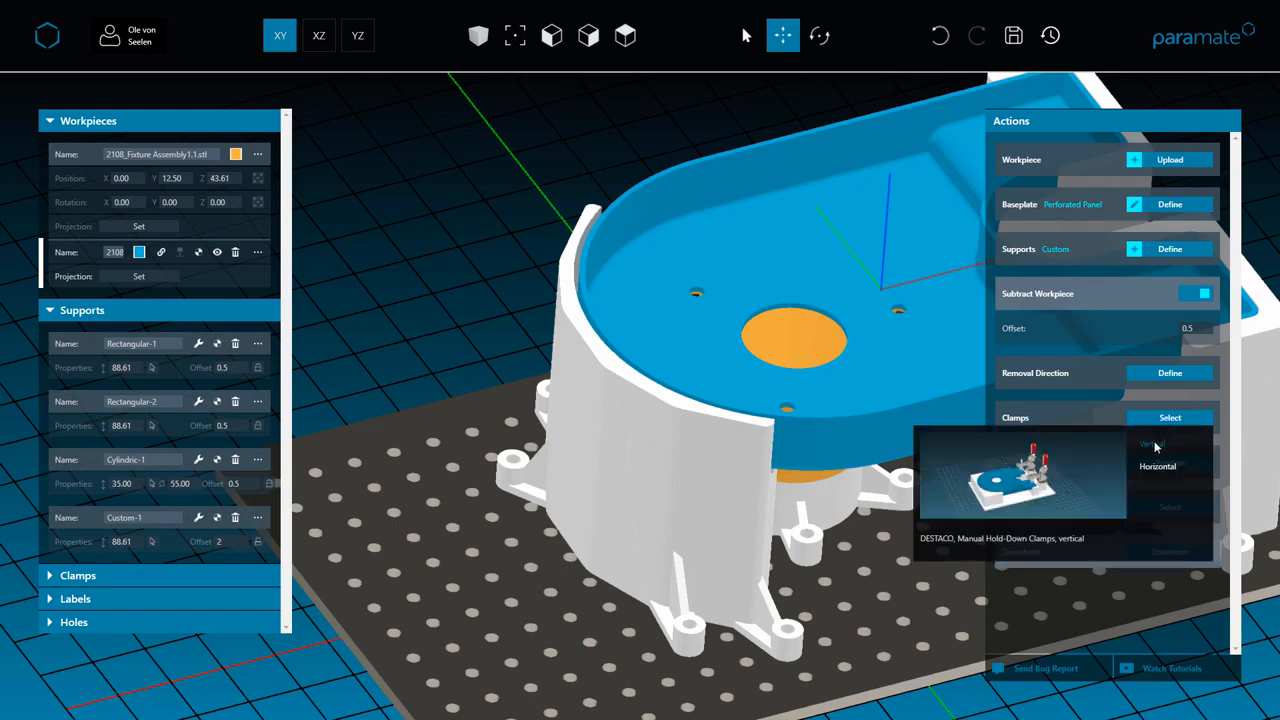
pyautogui.click(1157, 445)
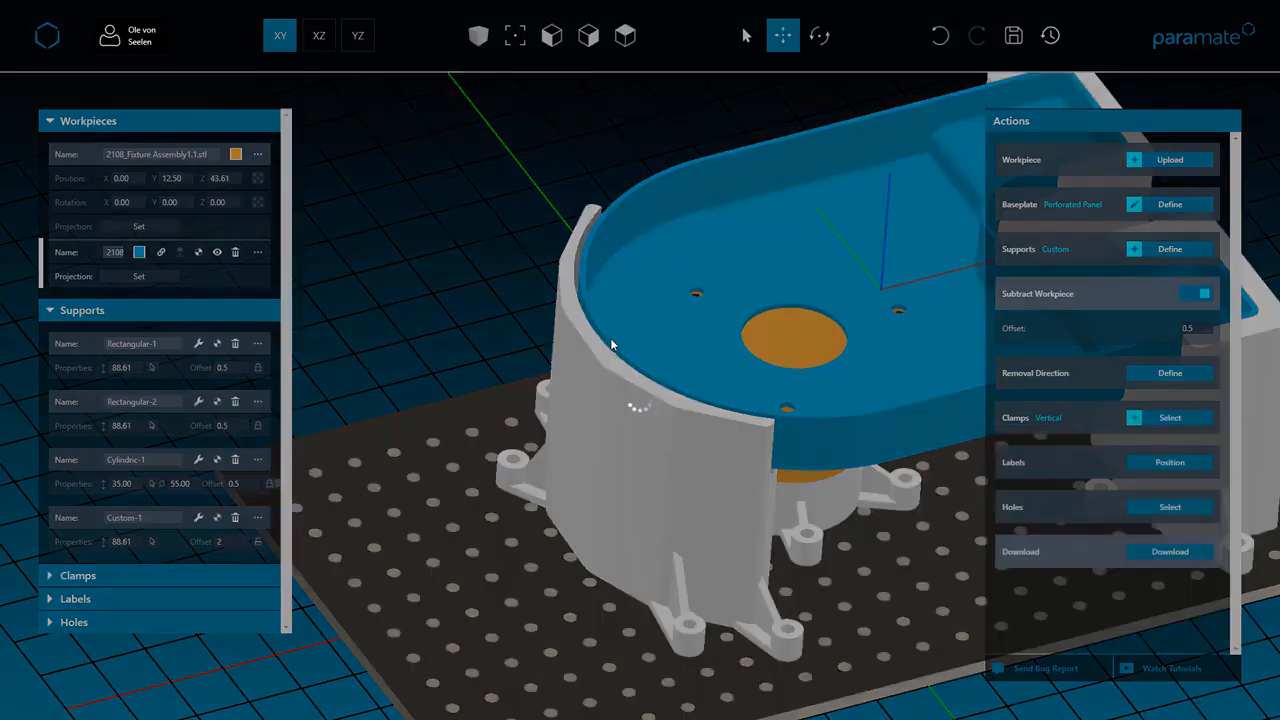
pyautogui.click(610, 340)
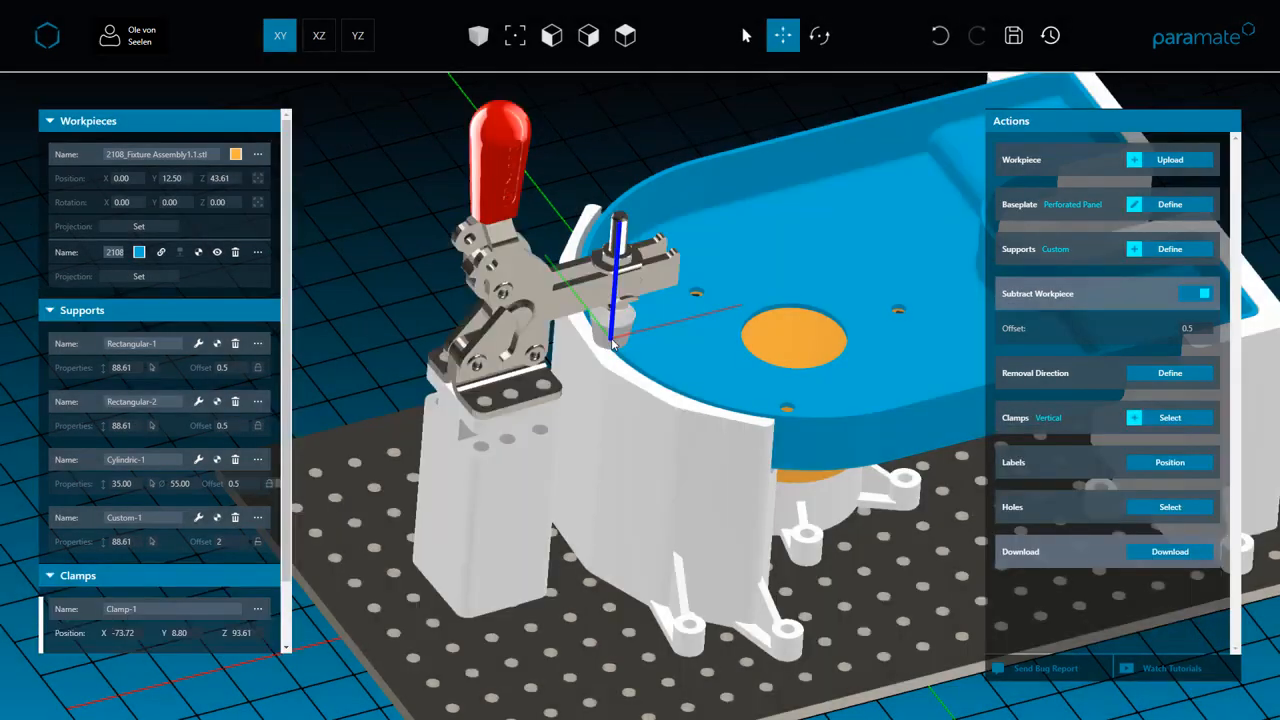
pyautogui.scroll(-3, 614, 362)
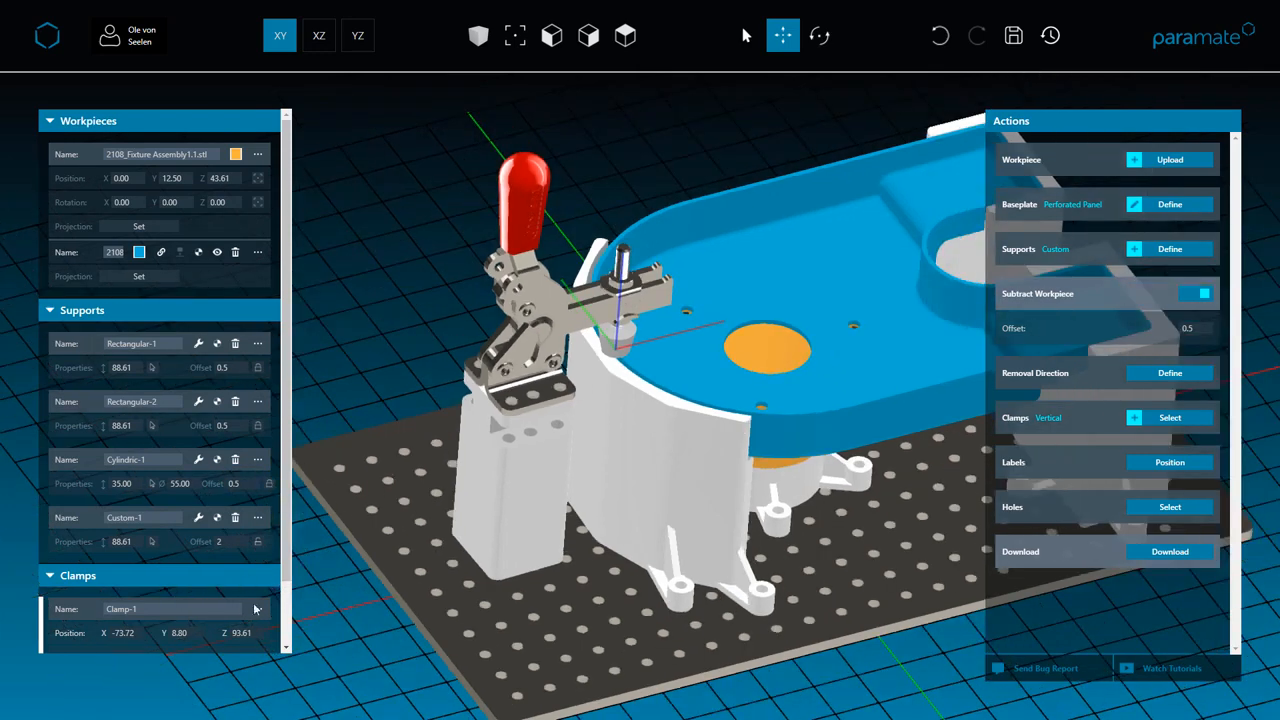
pyautogui.click(198, 609)
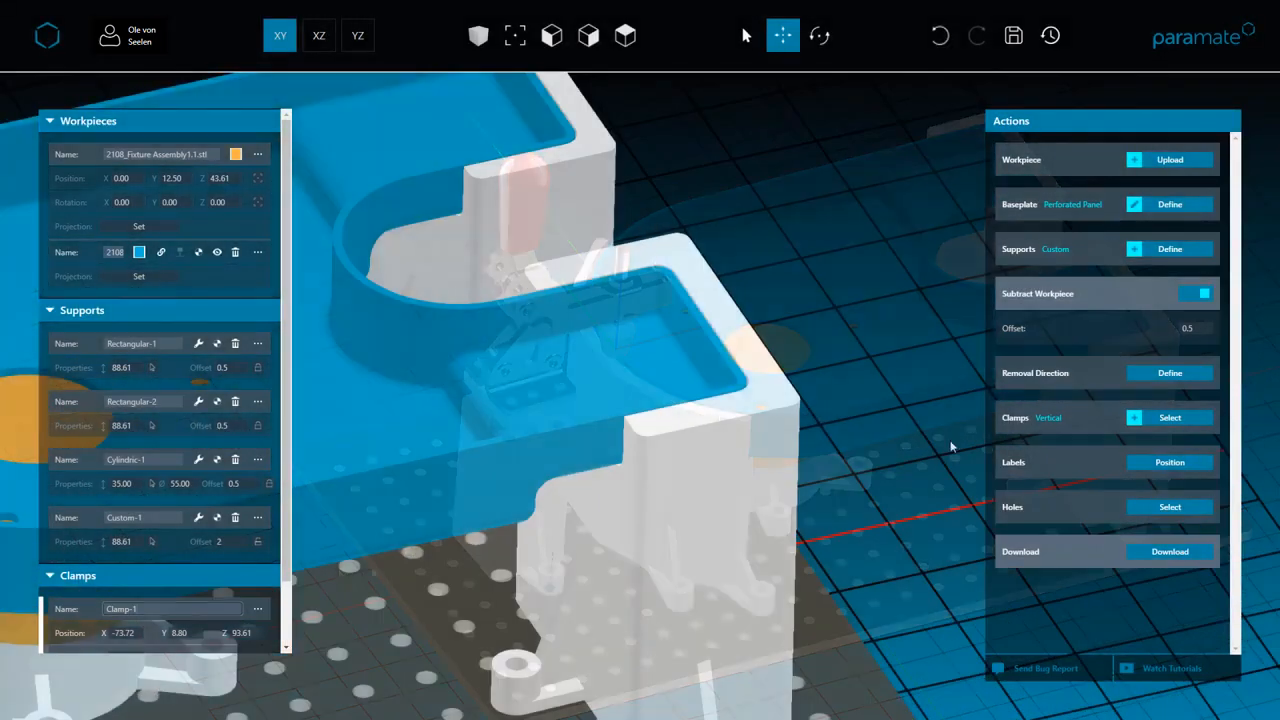
# Place a text label along the top outer edge of the front rectangular support and switch it from engraved to raised lettering
pyautogui.click(1165, 463)
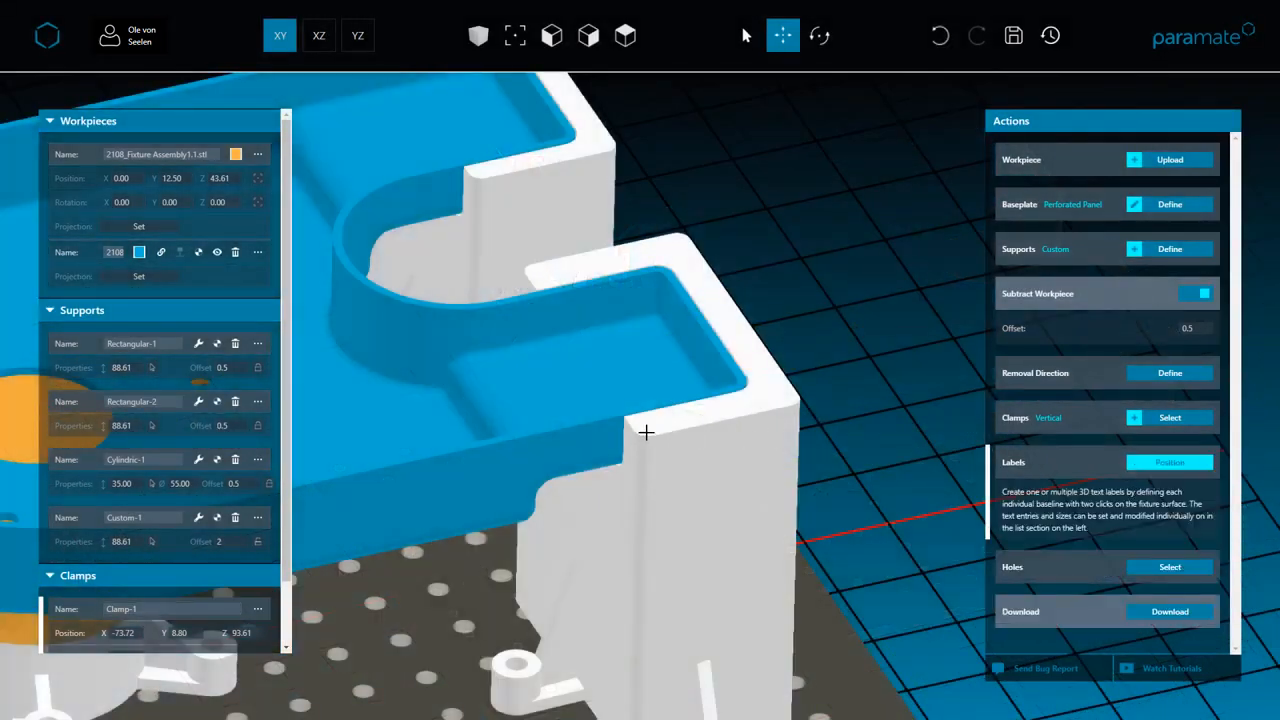
pyautogui.click(646, 429)
pyautogui.click(776, 404)
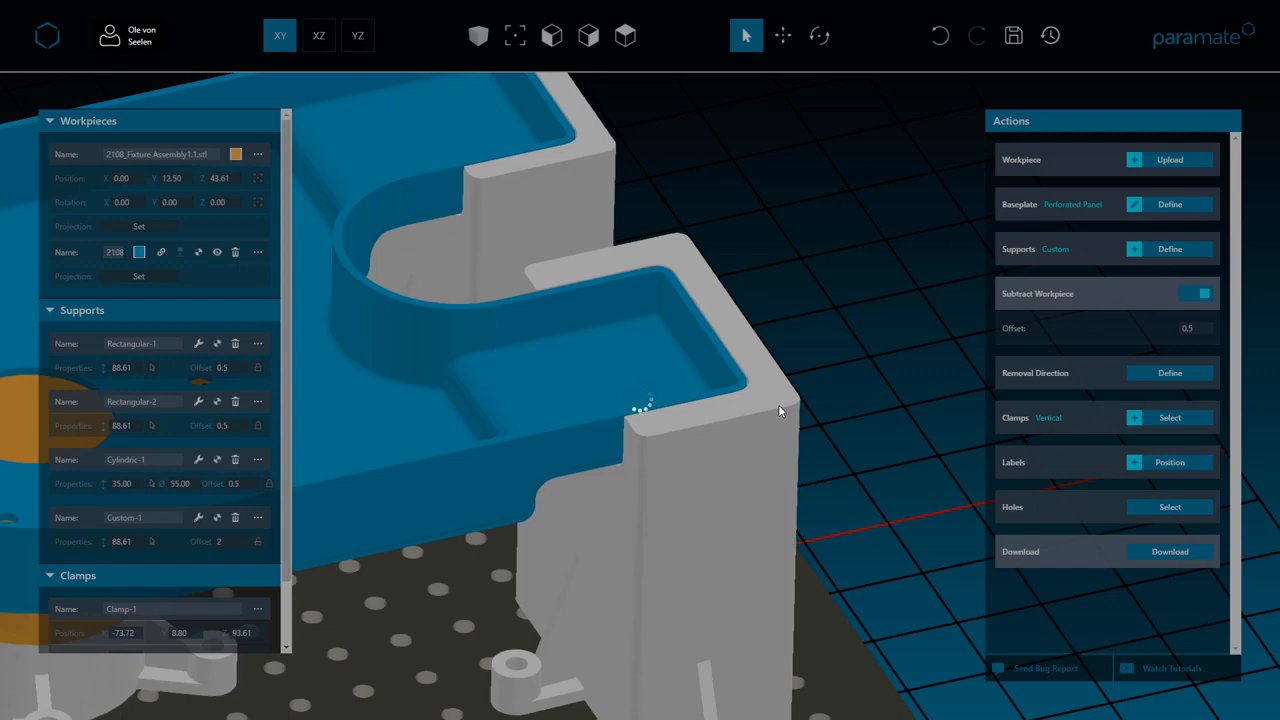
pyautogui.scroll(-2, 154, 599)
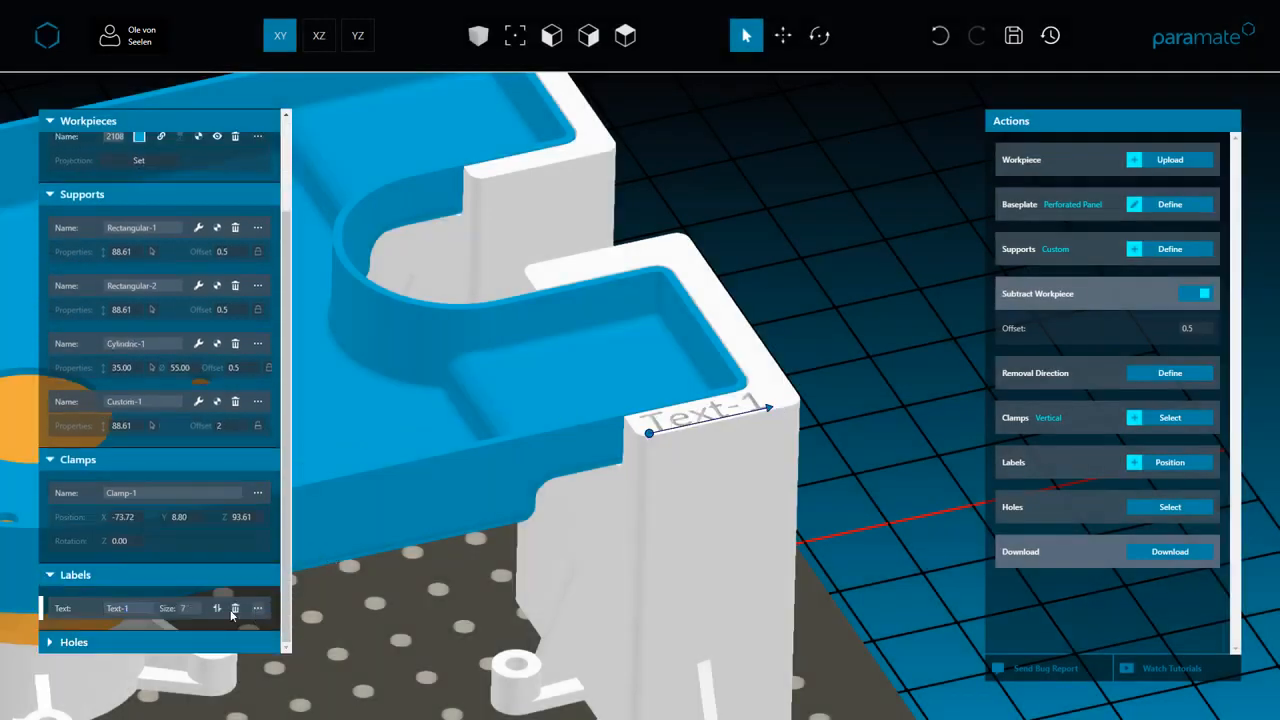
pyautogui.click(218, 607)
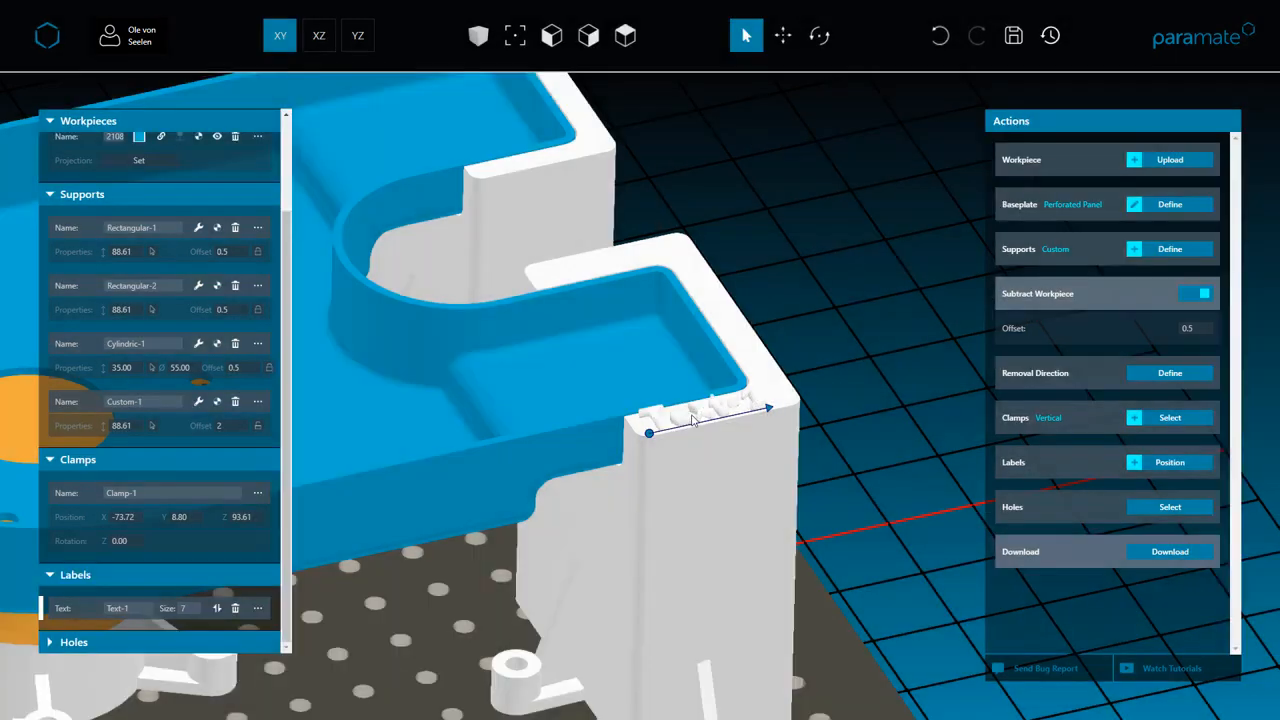
pyautogui.moveTo(671, 440); pyautogui.dragTo(671, 474)
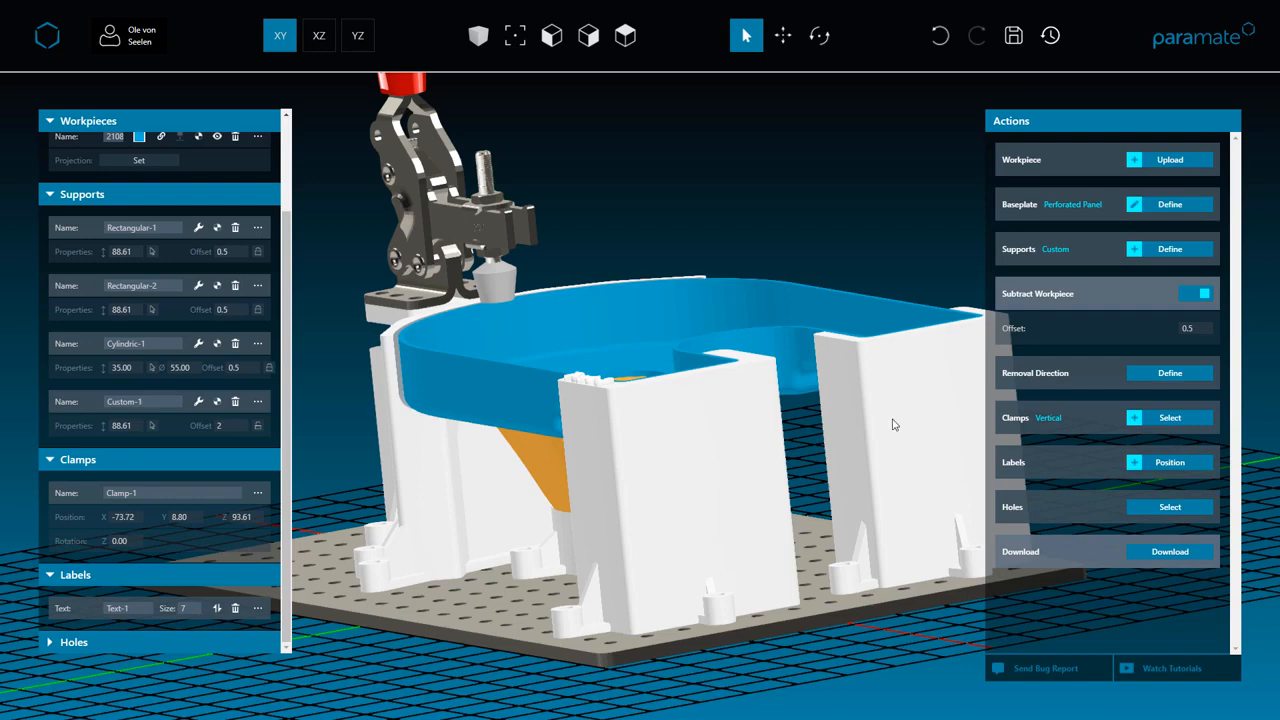
# Add a counterbore hole near the upper edge of the front rectangular support's outer face, at about X 148, Y -43, Z 87
pyautogui.click(1145, 510)
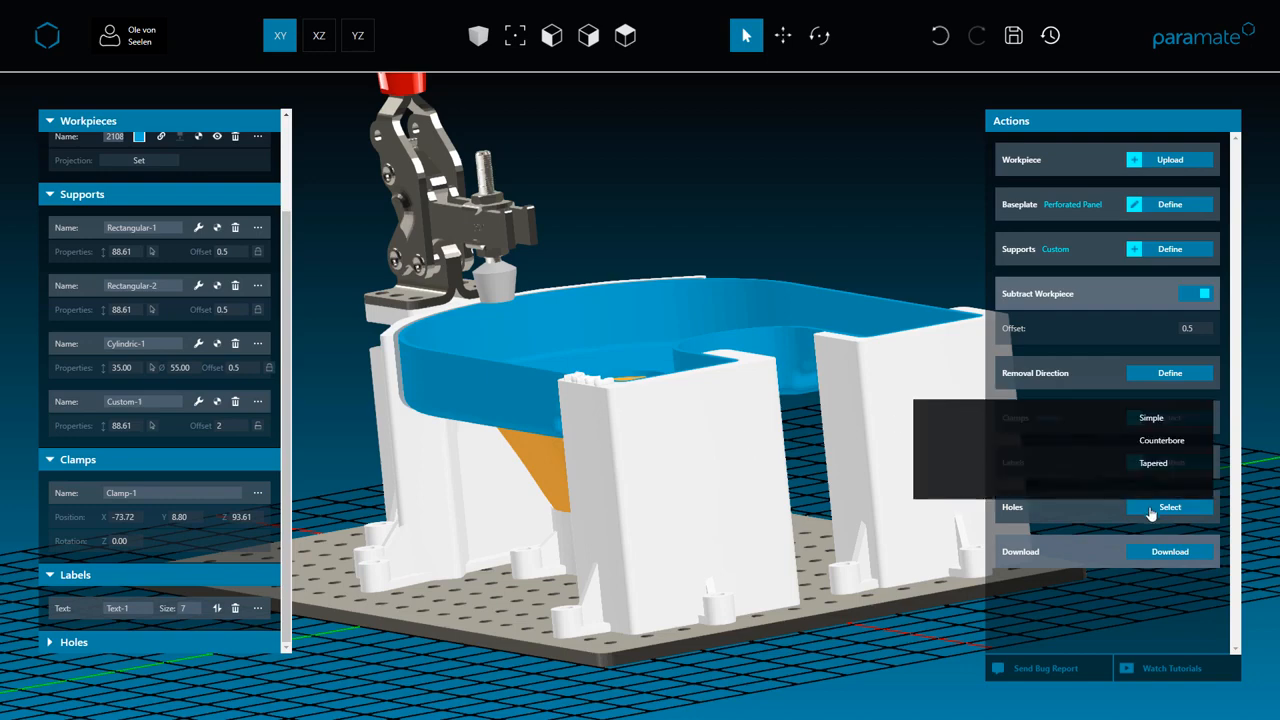
pyautogui.click(1151, 441)
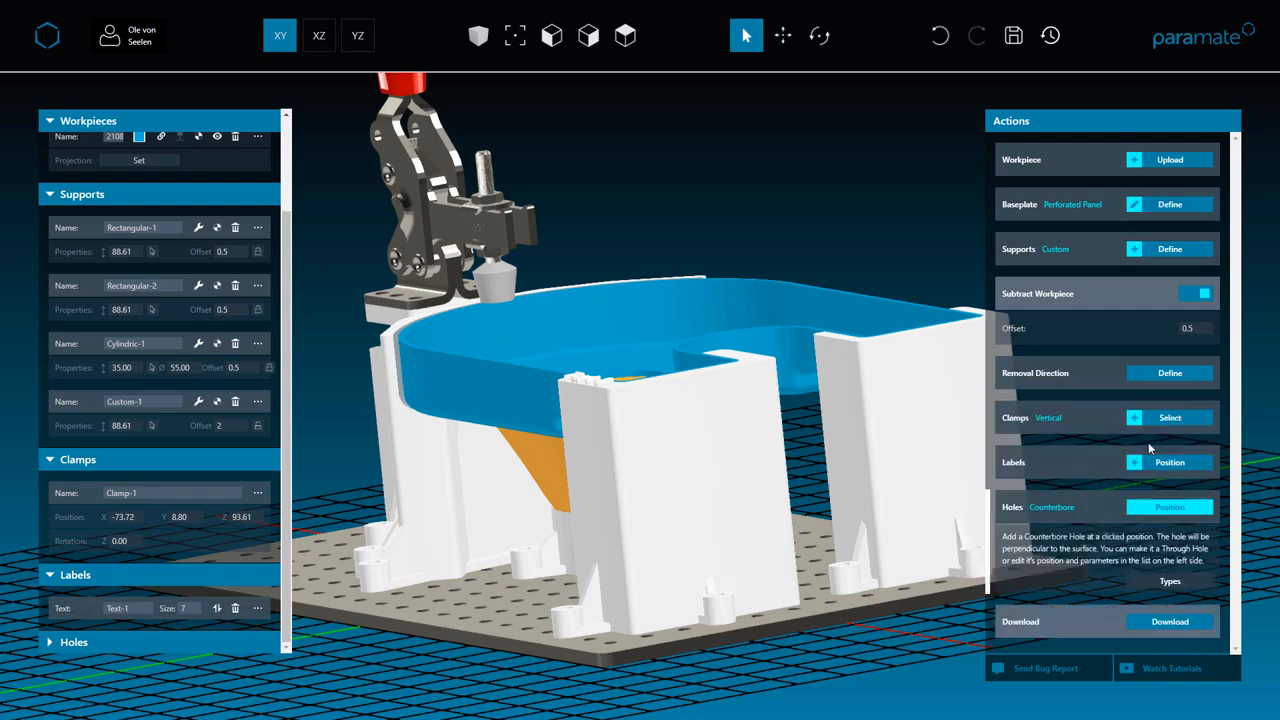
pyautogui.click(682, 395)
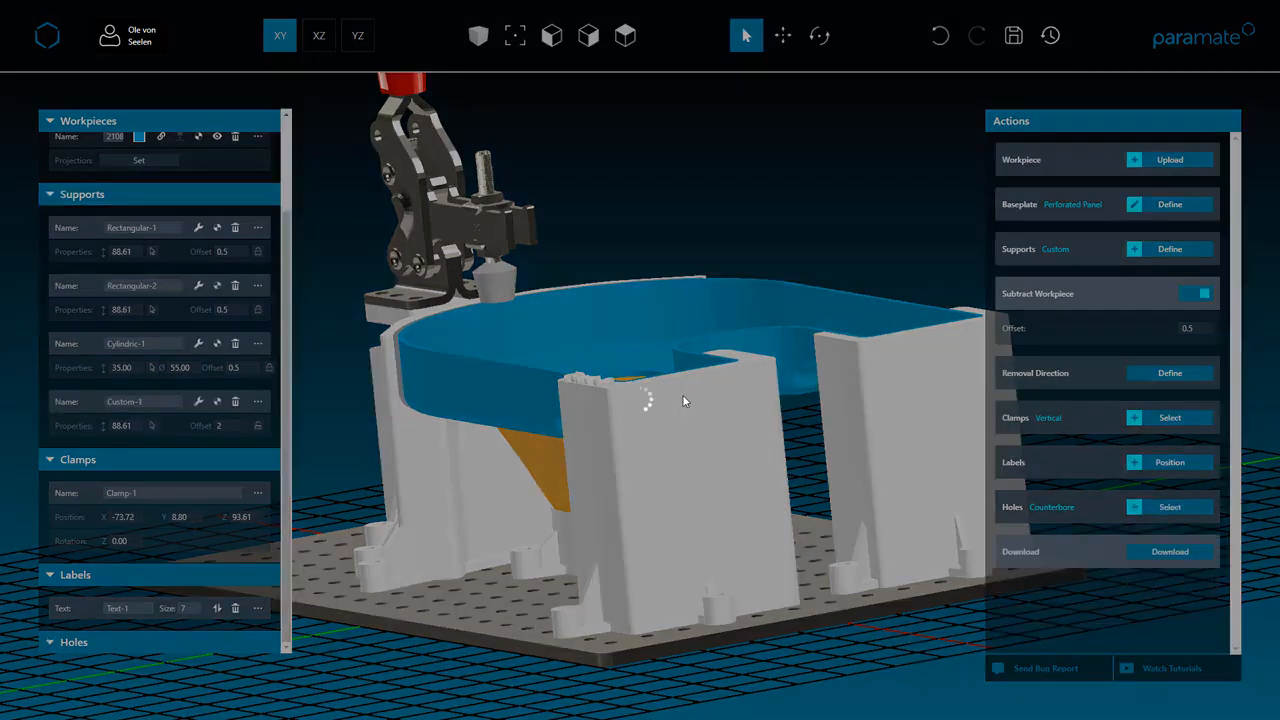
pyautogui.scroll(5, 682, 397)
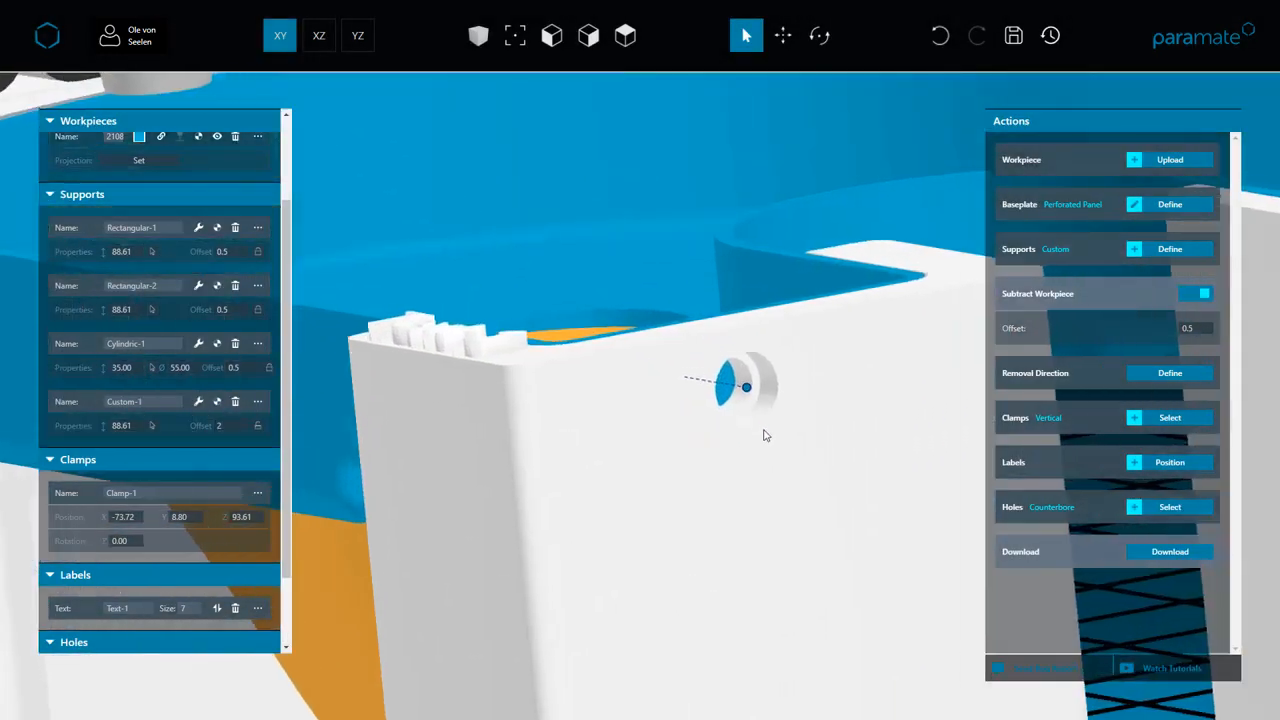
pyautogui.moveTo(764, 435); pyautogui.dragTo(577, 448)
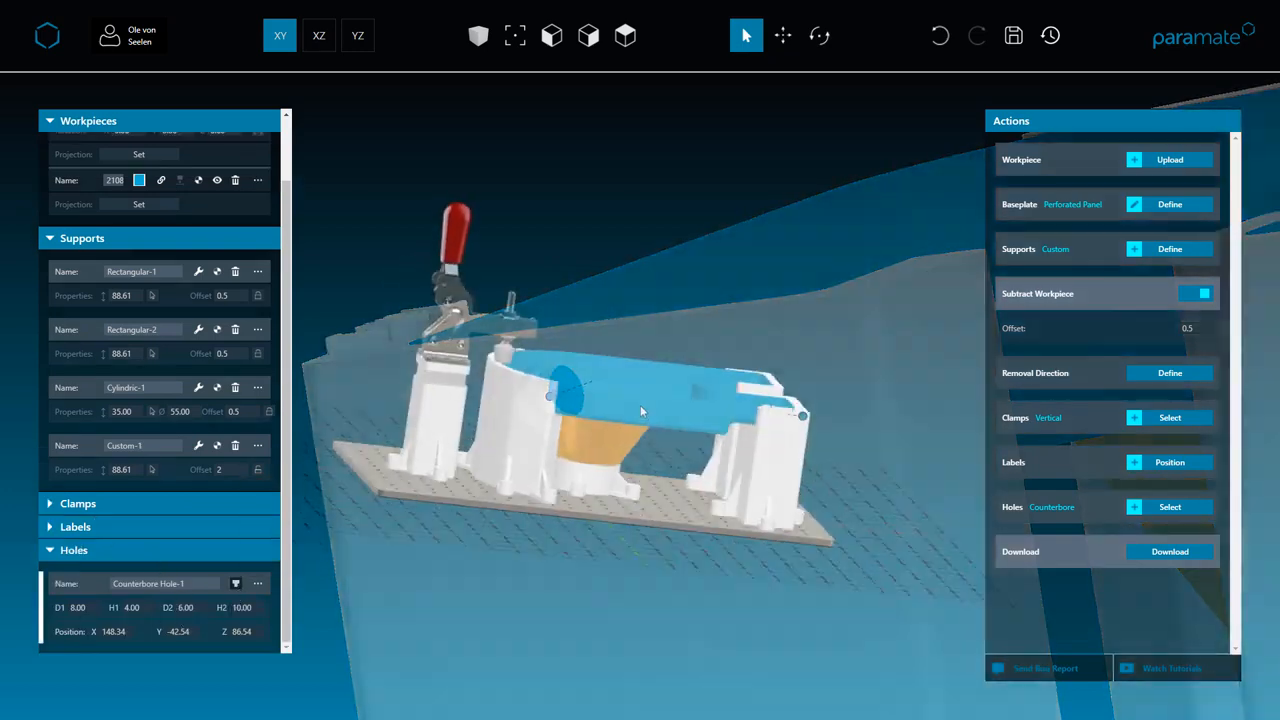
pyautogui.moveTo(640, 405)
pyautogui.mouseDown()
pyautogui.moveTo(586, 464)
pyautogui.moveTo(637, 428)
pyautogui.mouseUp()
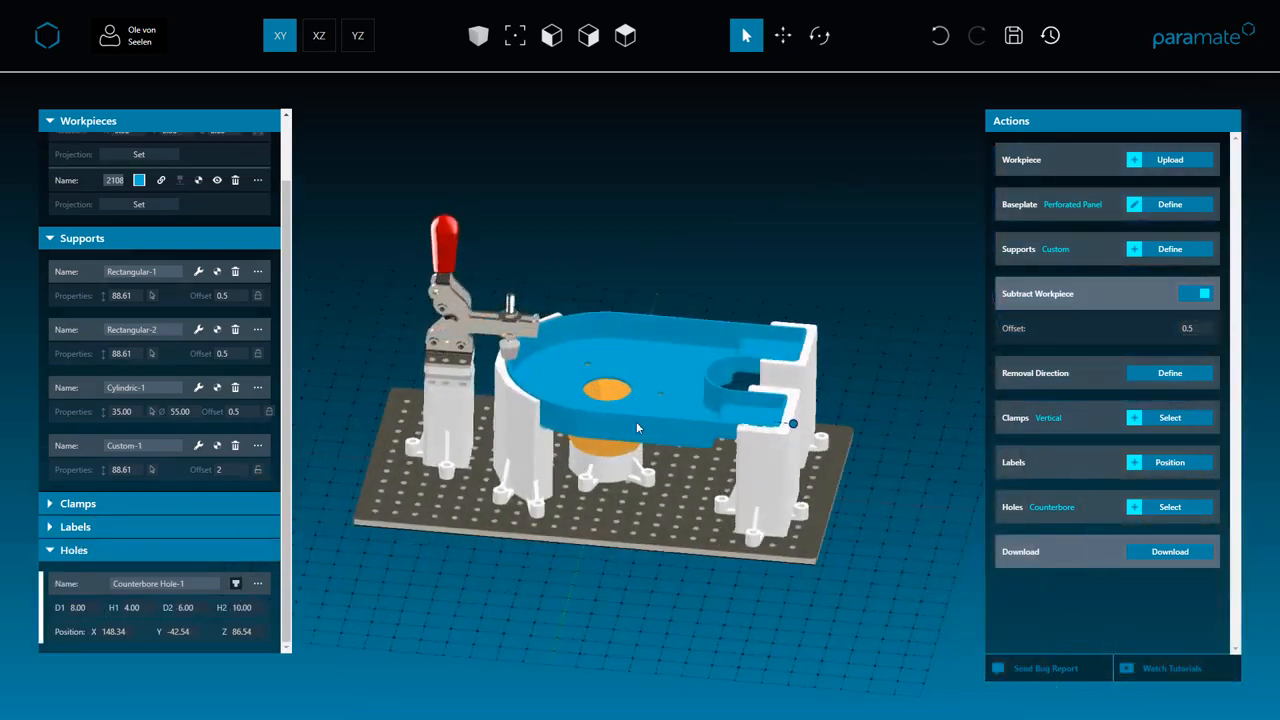
# Save the fixture state as a backup zip and restore the project from backup (23)
pyautogui.click(1016, 42)
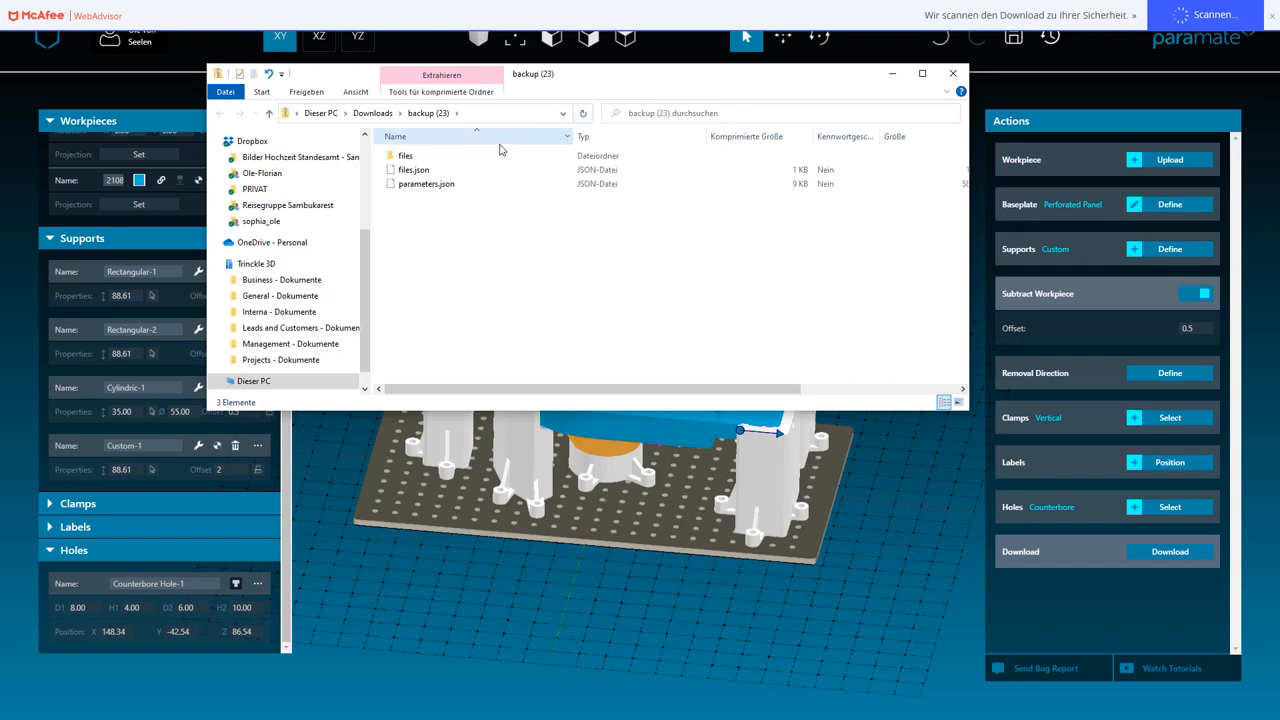
pyautogui.click(955, 74)
pyautogui.click(1050, 35)
pyautogui.click(222, 243)
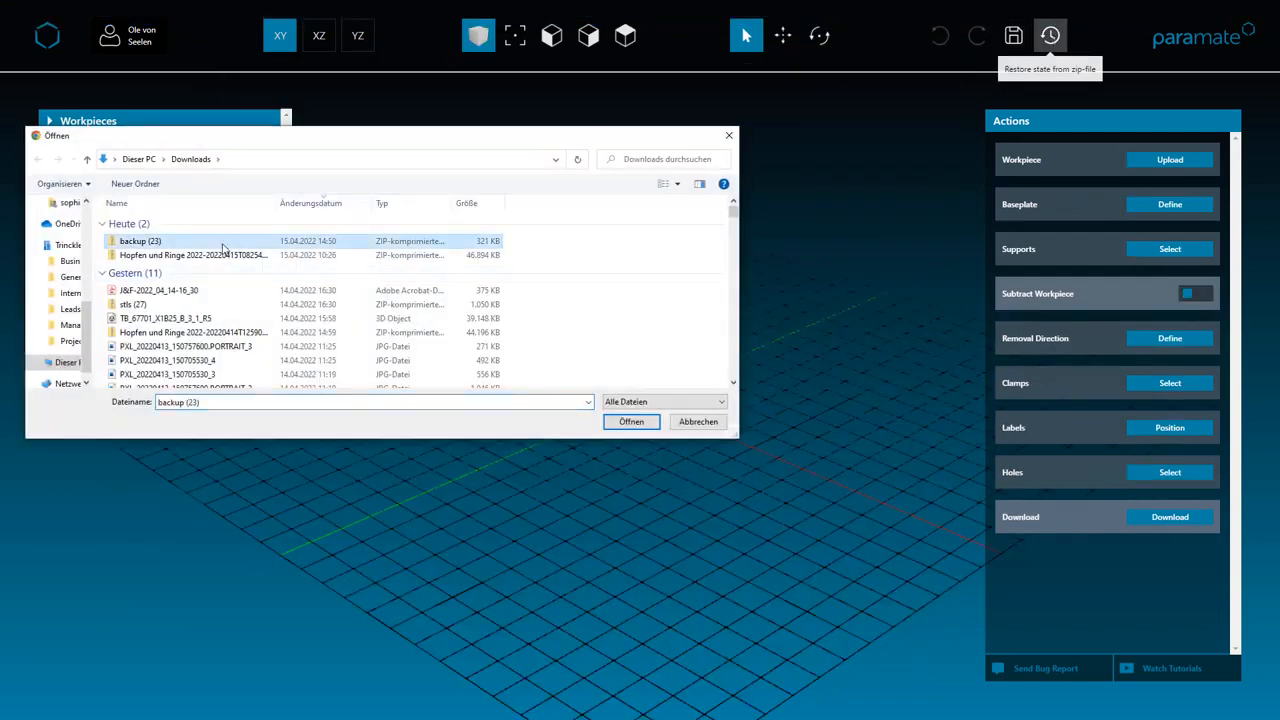
pyautogui.doubleClick(224, 249)
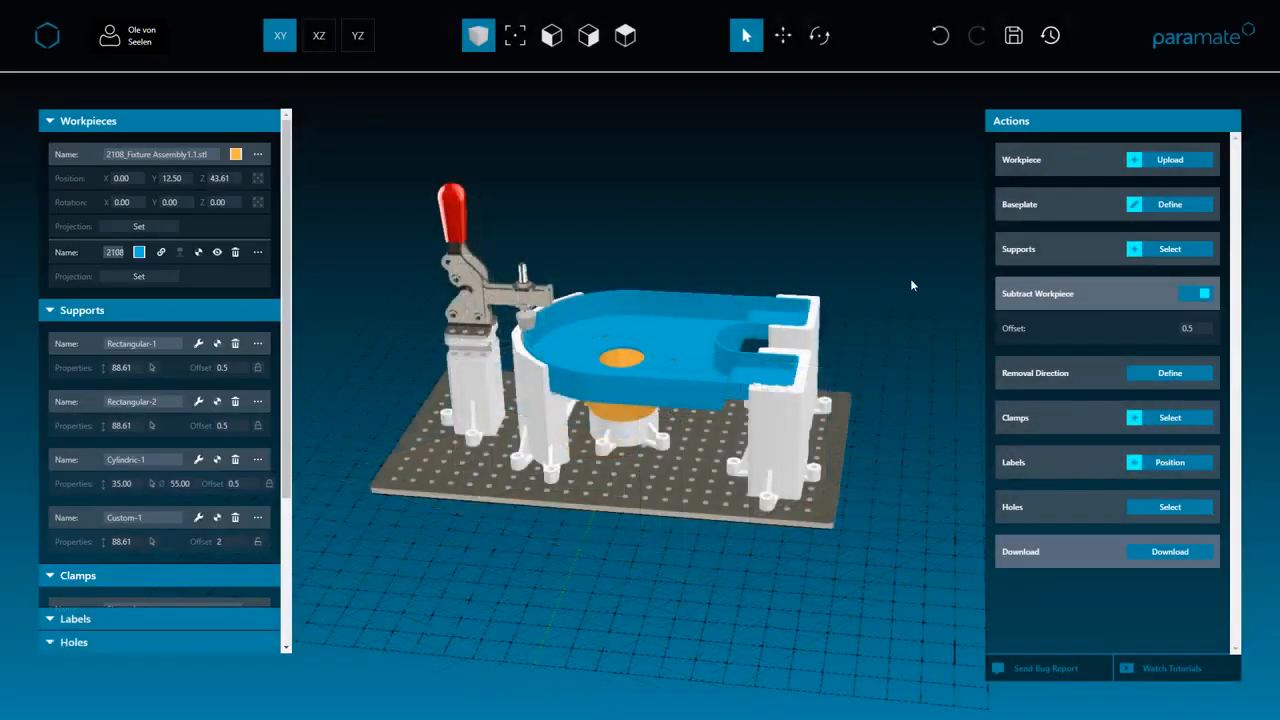
# Download the fixture models as STL files and open model-5 from the archive in 3D-Viewer
pyautogui.click(1158, 555)
pyautogui.click(1154, 584)
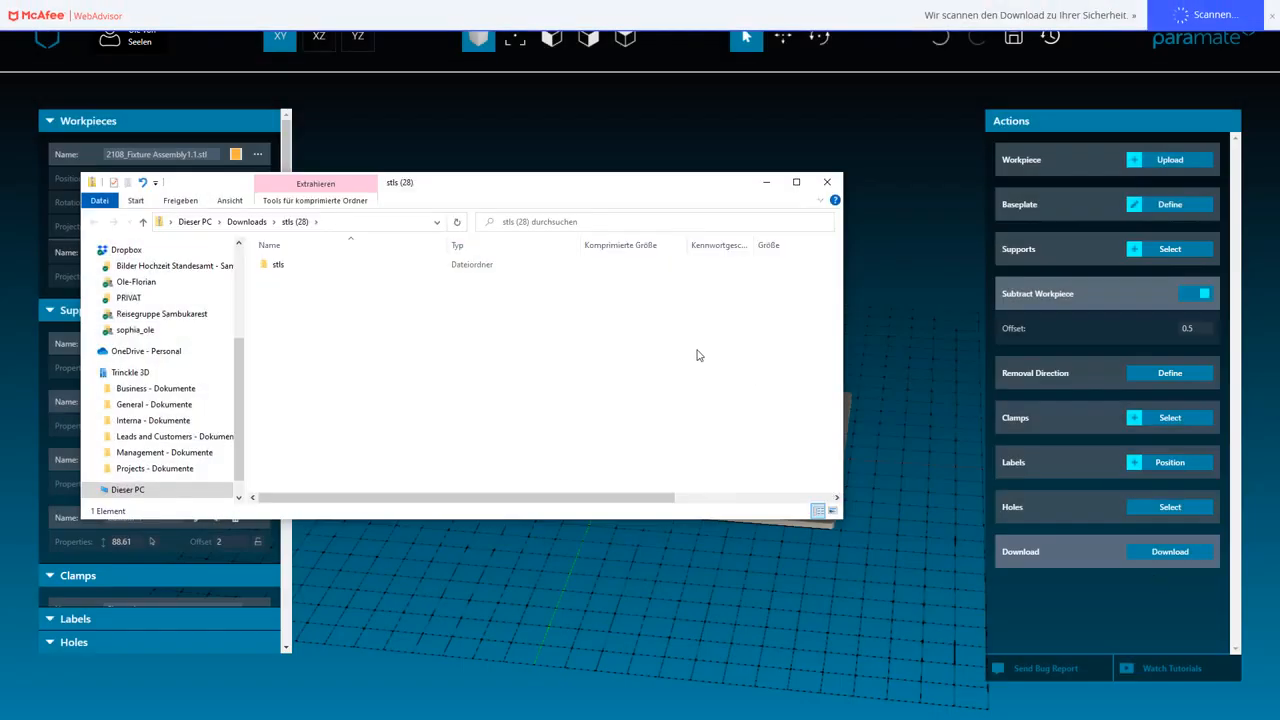
pyautogui.doubleClick(438, 266)
pyautogui.doubleClick(386, 320)
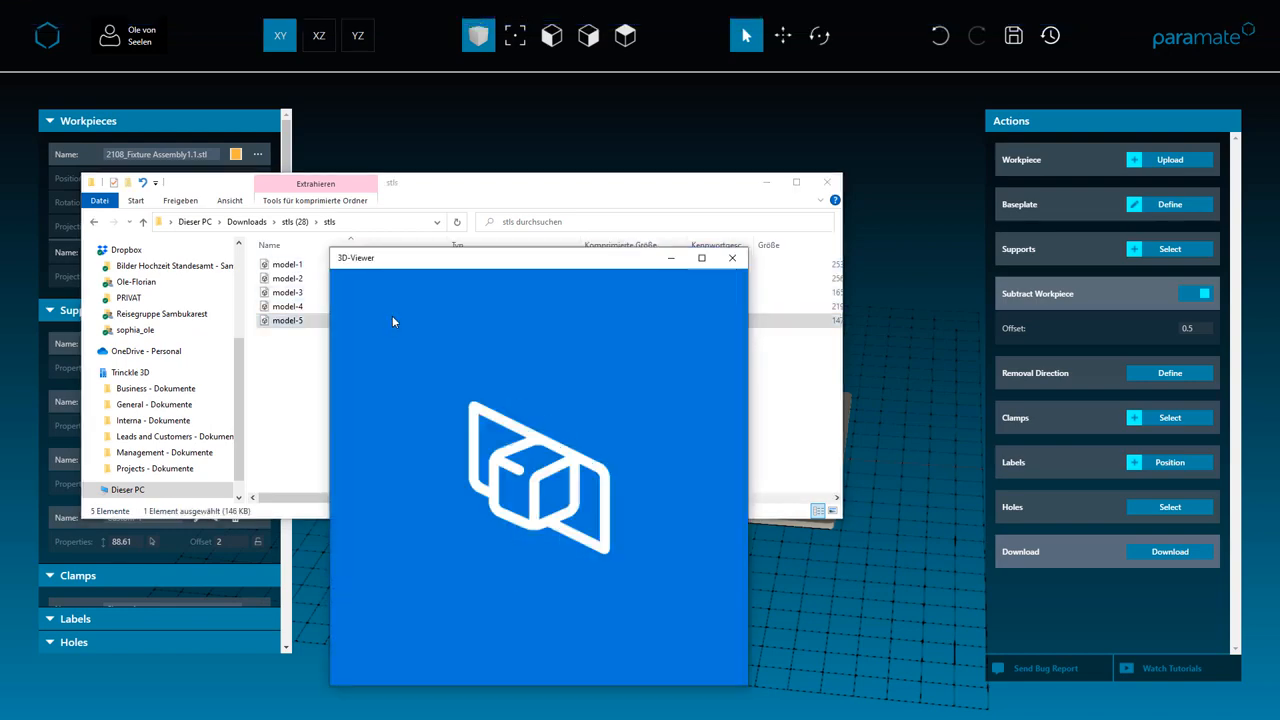
pyautogui.click(1108, 503)
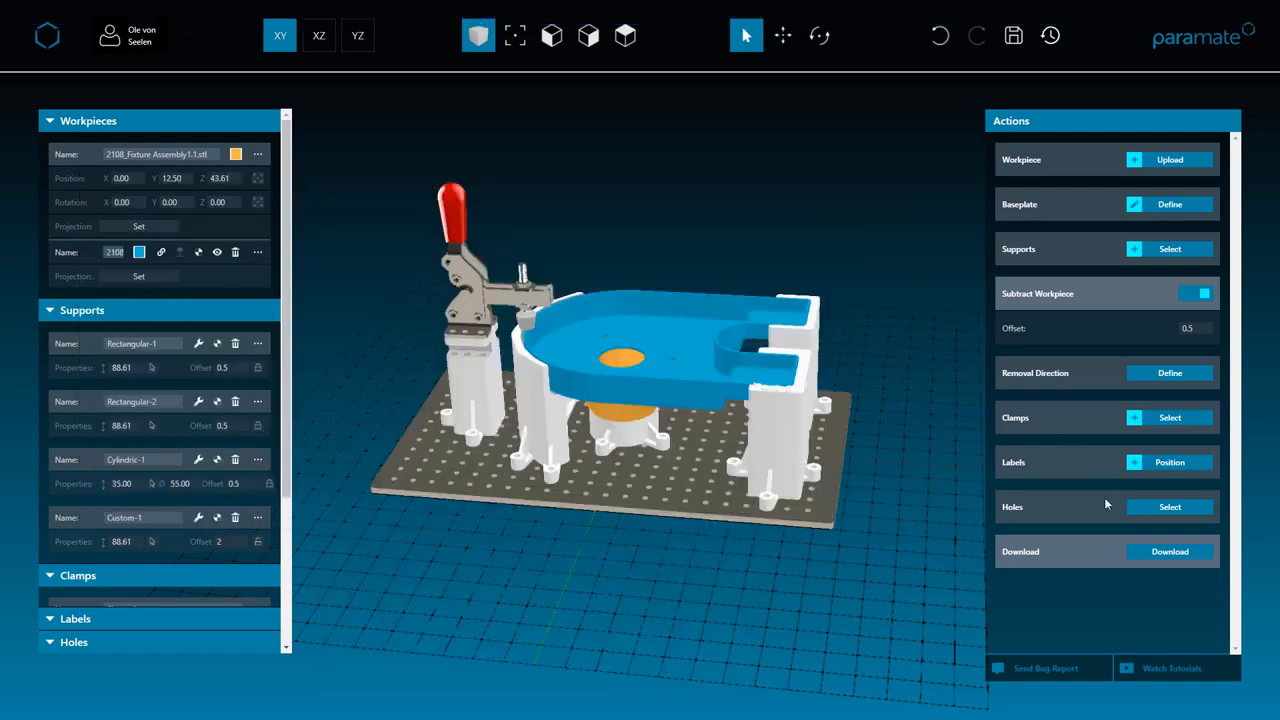
# Download the fixture's PDF documentation and open it to review the assembly views and the baseplate hole plan
pyautogui.click(1143, 551)
pyautogui.click(1158, 603)
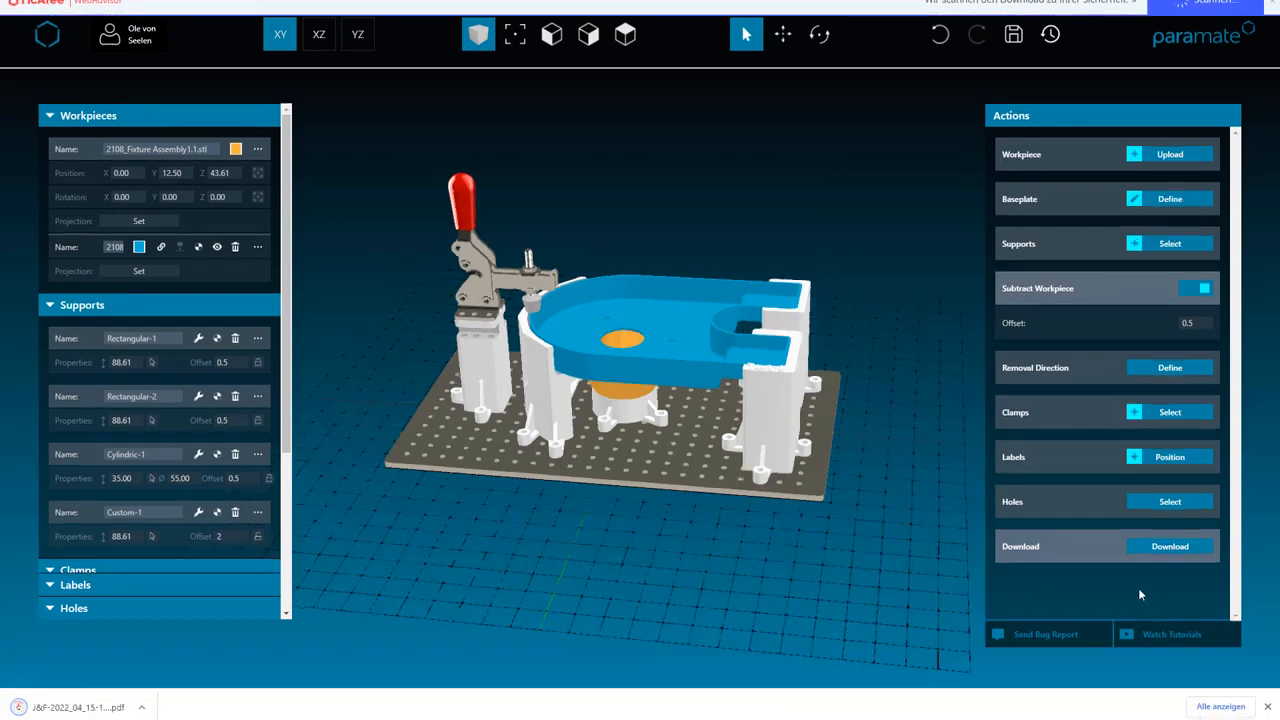
pyautogui.click(114, 706)
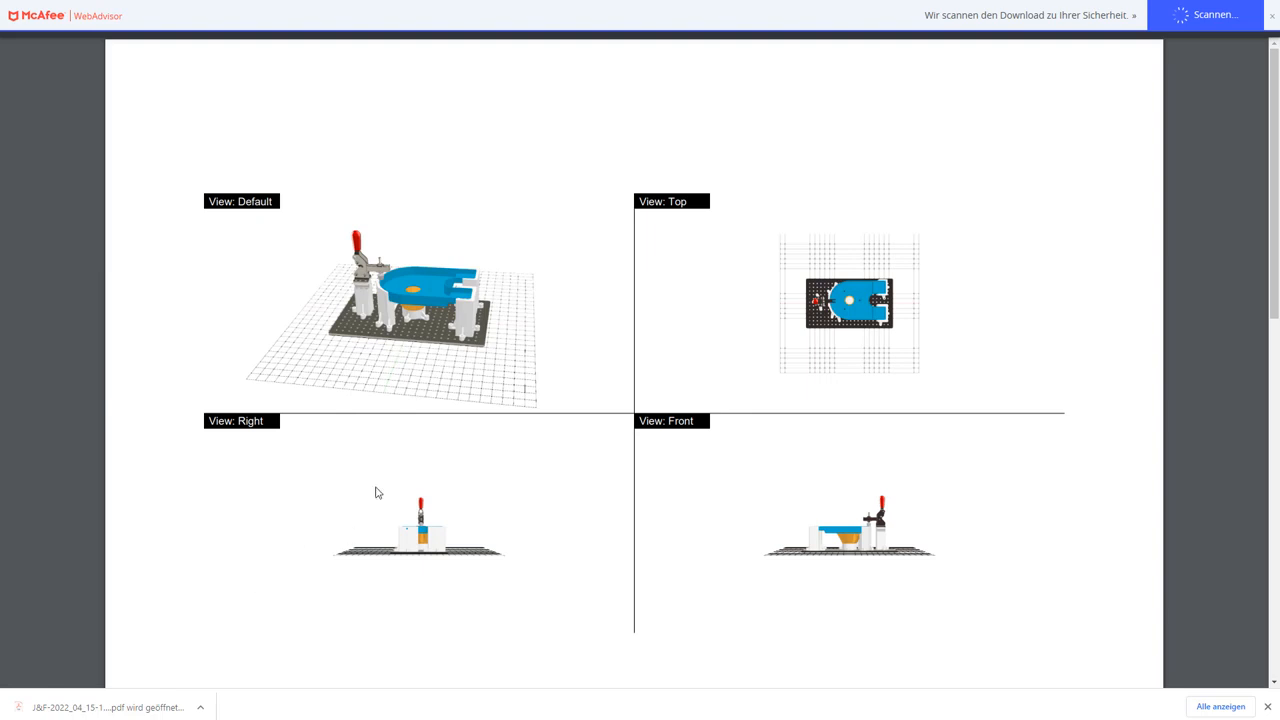
pyautogui.scroll(-5, 565, 336)
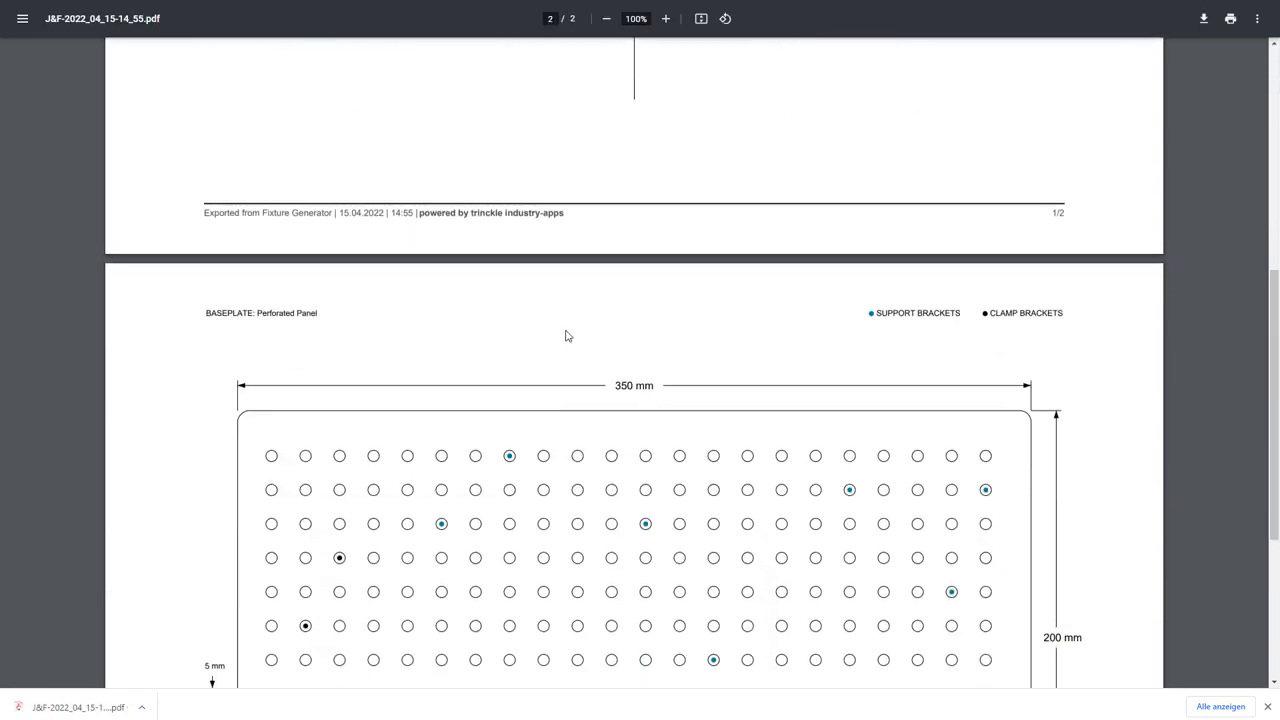
pyautogui.scroll(-3, 565, 336)
pyautogui.scroll(1, 565, 336)
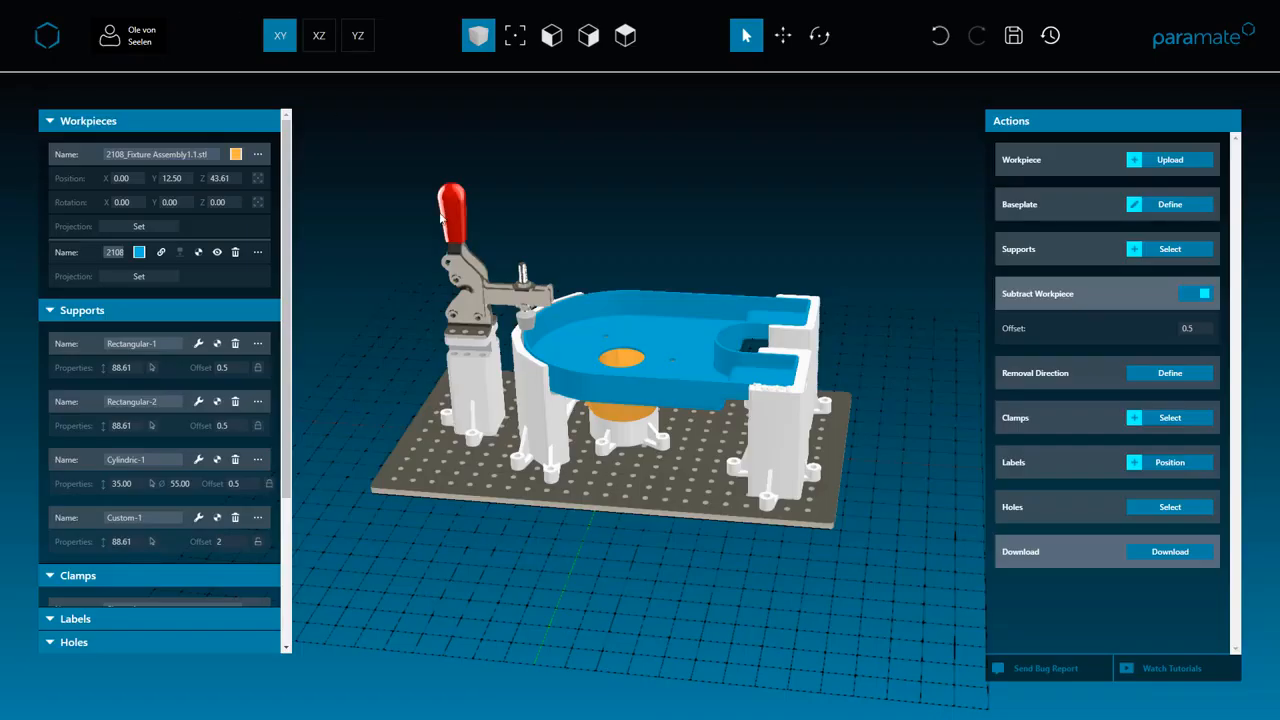
# Hide both the blue and the orange workpiece to expose the finished supports on the baseplate
pyautogui.moveTo(493, 432); pyautogui.dragTo(697, 478)
pyautogui.scroll(4, 697, 480)
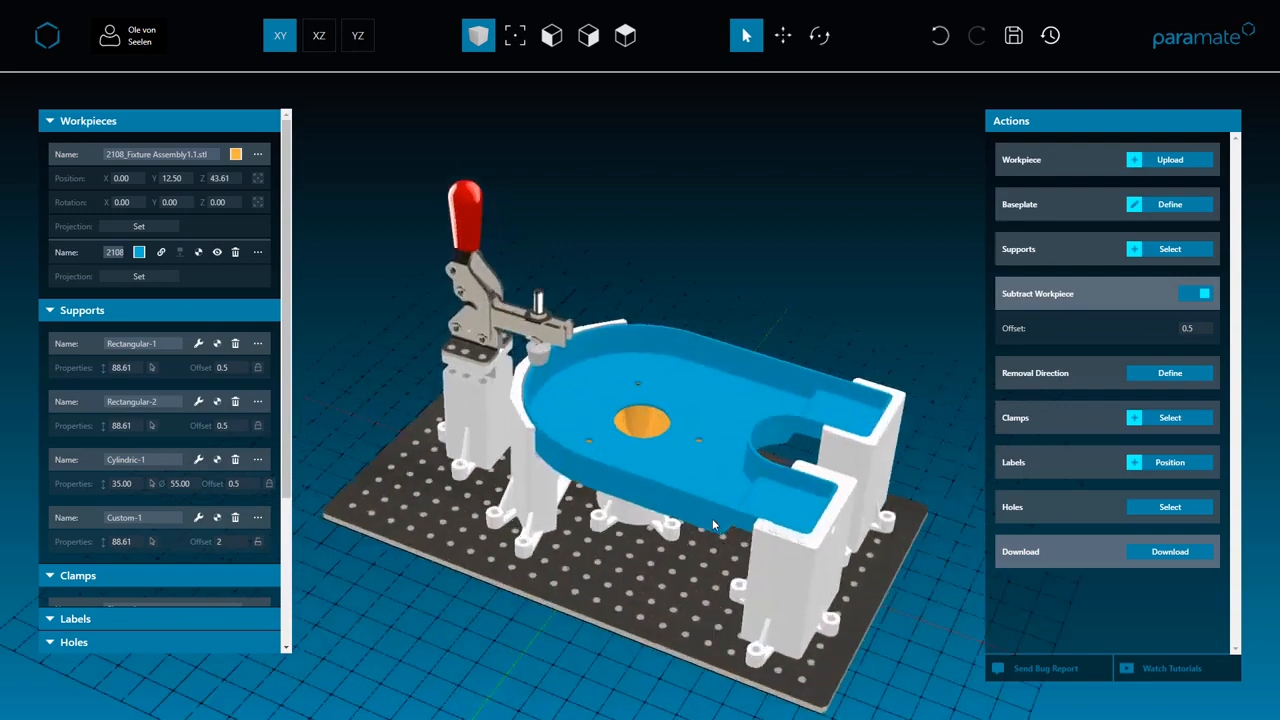
pyautogui.moveTo(698, 482); pyautogui.dragTo(679, 410, button='right')
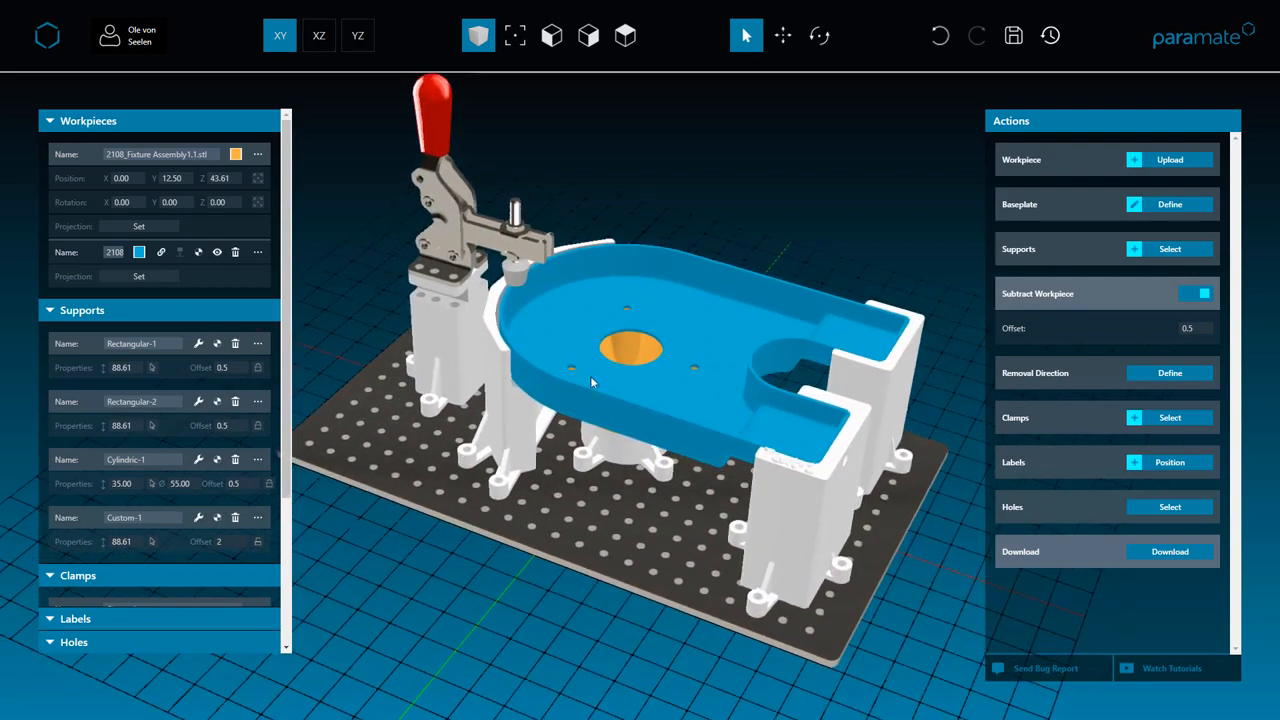
pyautogui.click(218, 252)
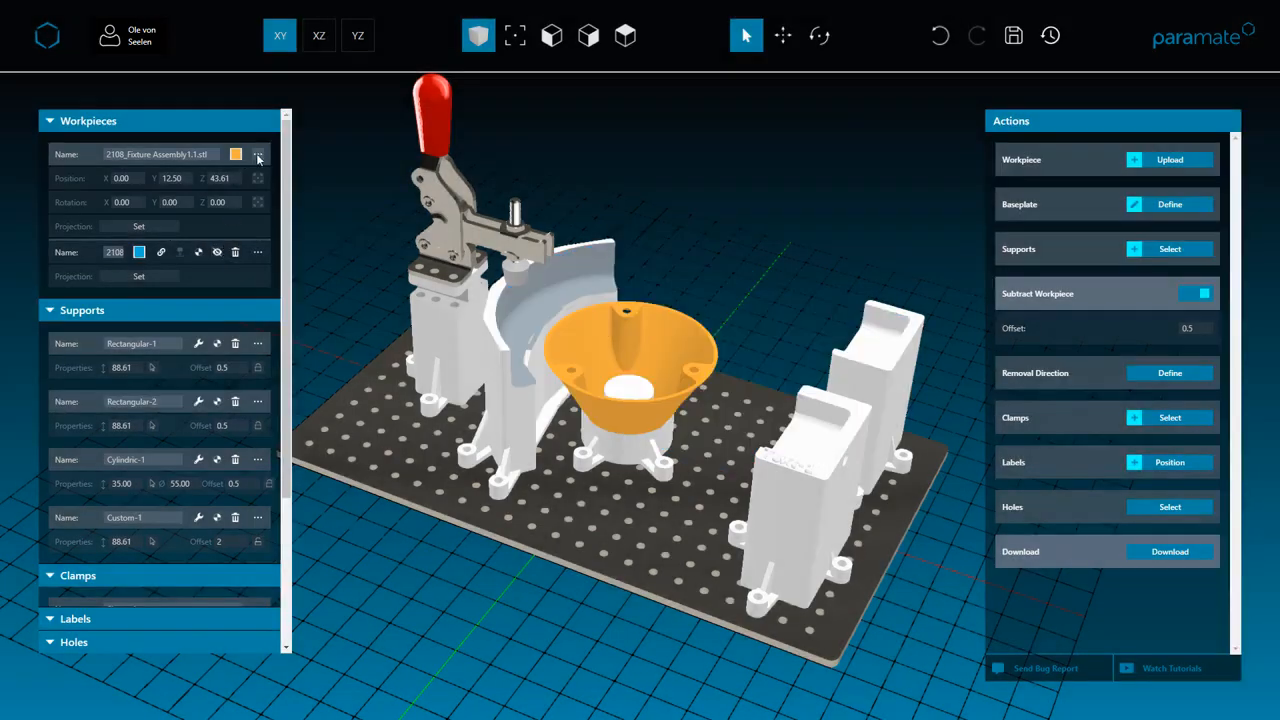
pyautogui.click(217, 154)
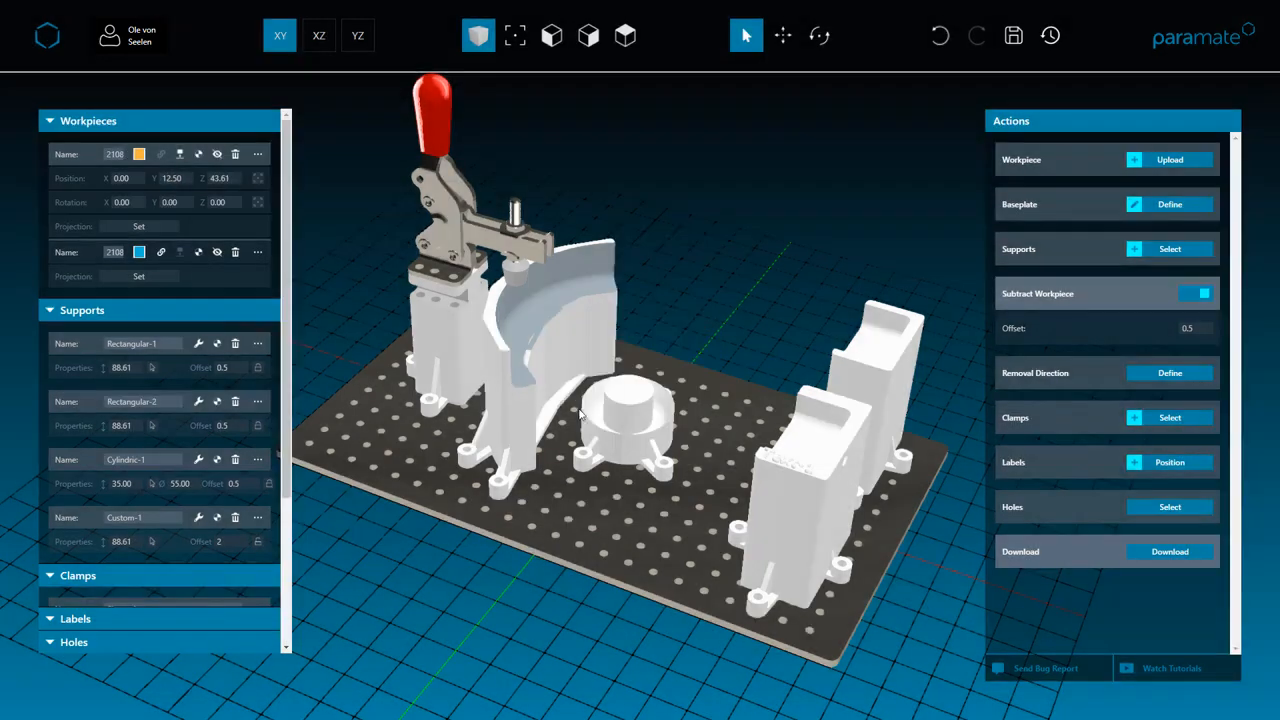
pyautogui.moveTo(580, 413); pyautogui.dragTo(557, 438)
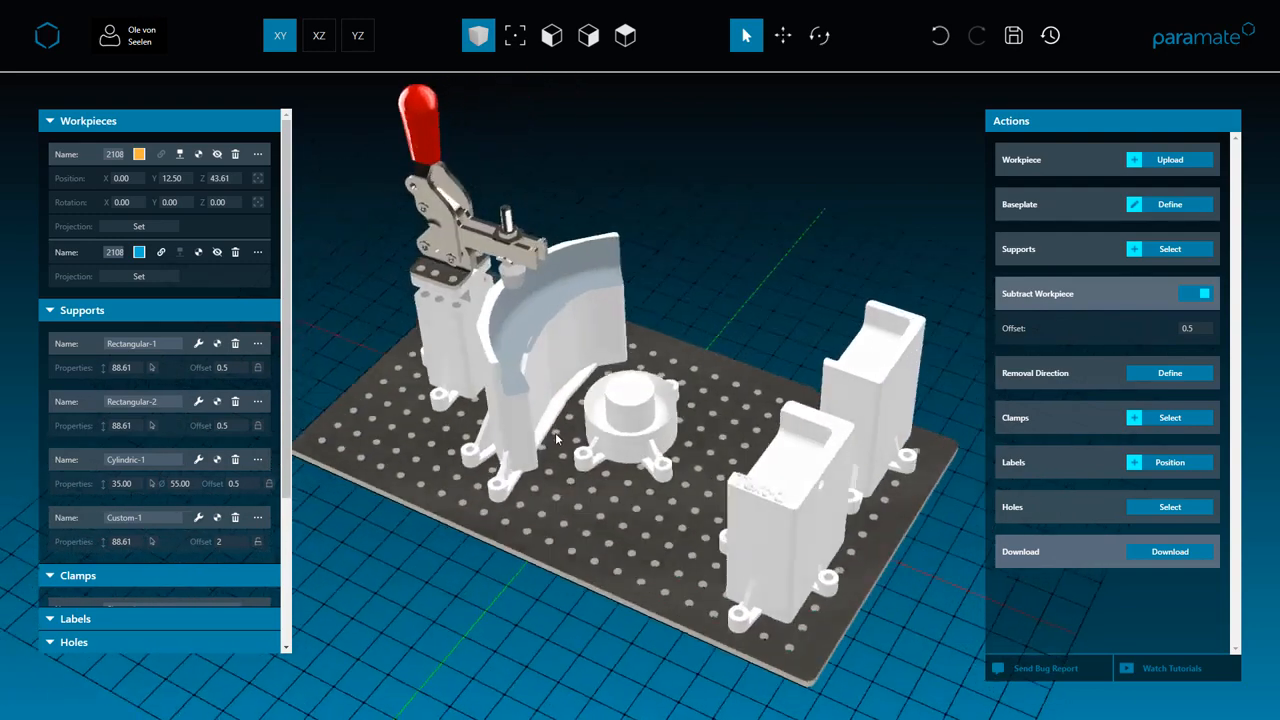